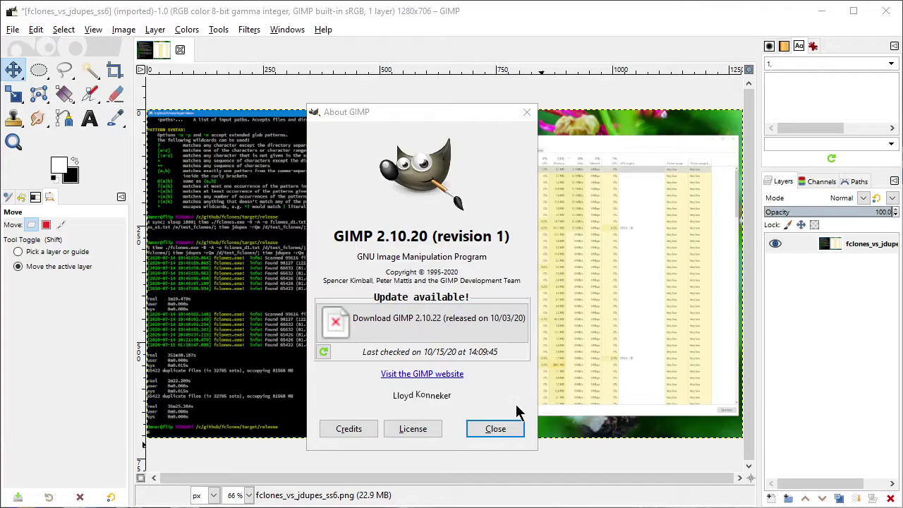
Step: Close the About GIMP dialog to show the fclones_vs_jdupes_ss6.png screenshot
{"action": "left_click", "coordinate": [508, 429]}
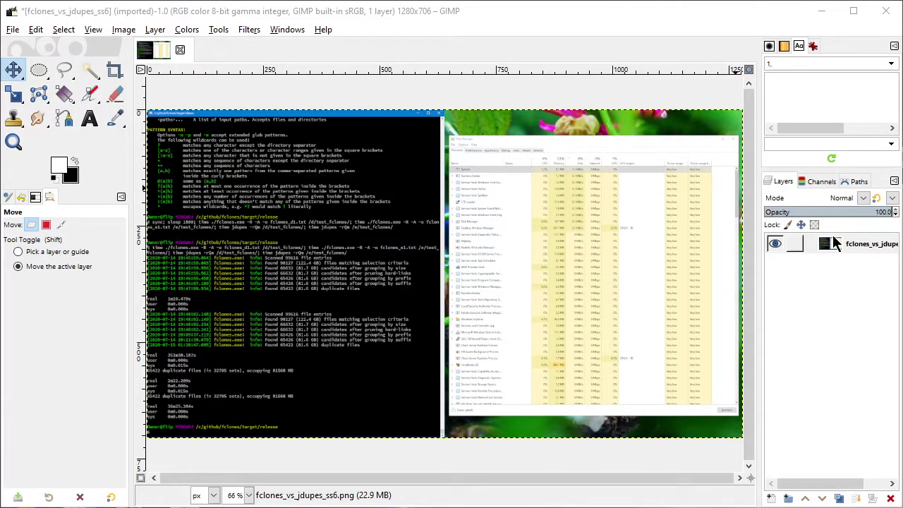
Step: Add a text box reading 'GIMP 2.10 HAS BECOME AWESOME' on the canvas and select all its text
{"action": "key", "text": "t"}
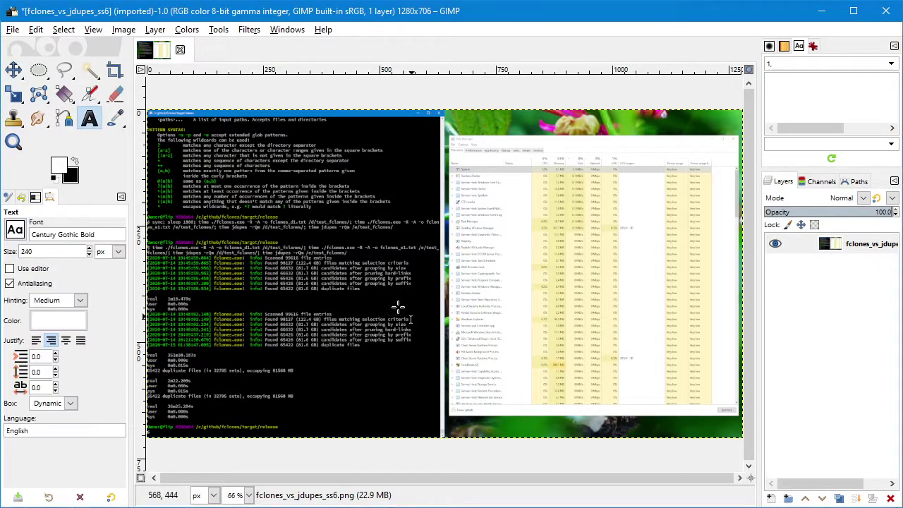
{"action": "left_click", "coordinate": [181, 191]}
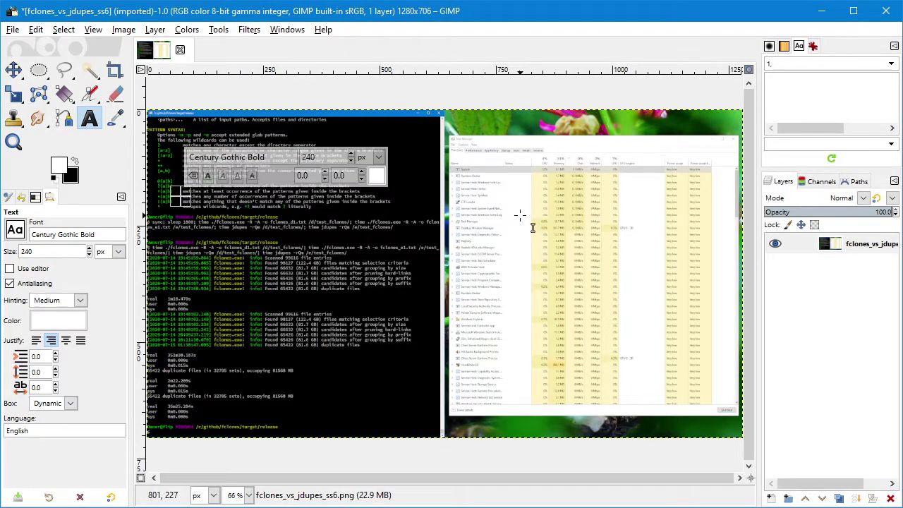
{"action": "type", "text": "GIMP 2.10"}
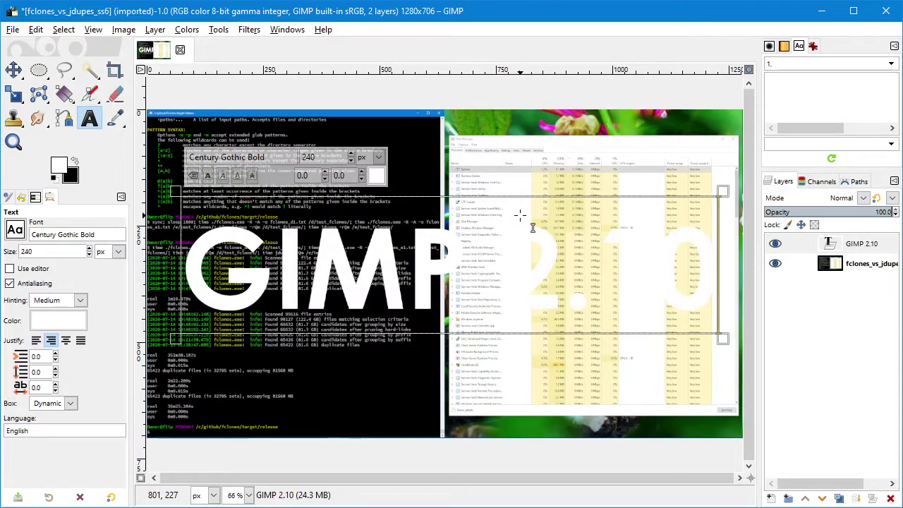
{"action": "key", "text": "Return"}
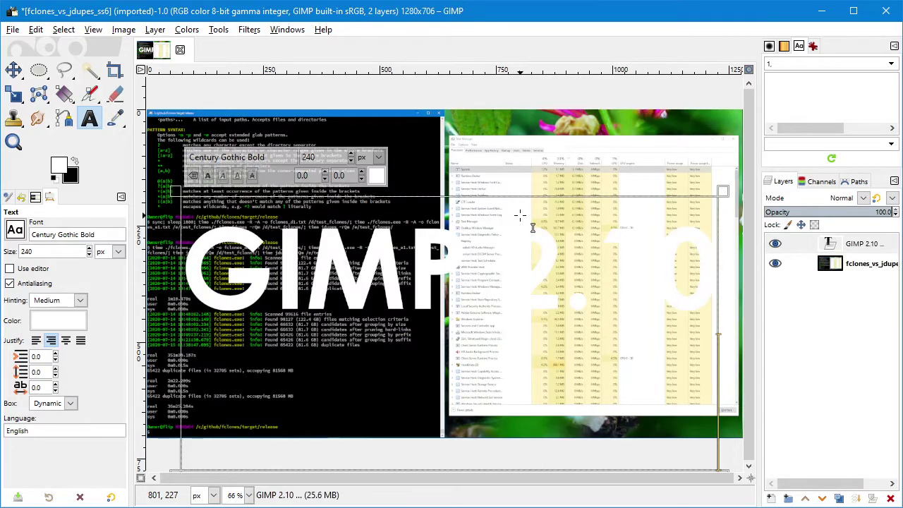
{"action": "type", "text": "HAS BEC"}
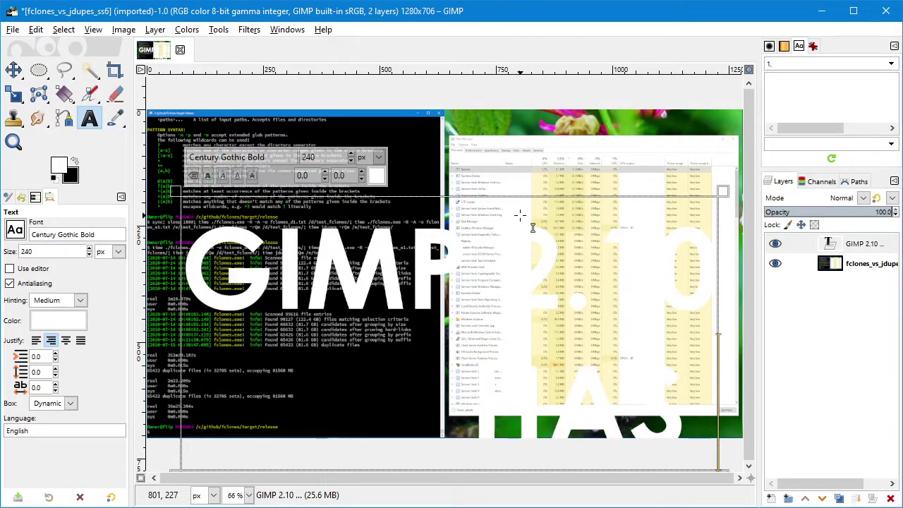
{"action": "type", "text": "O"}
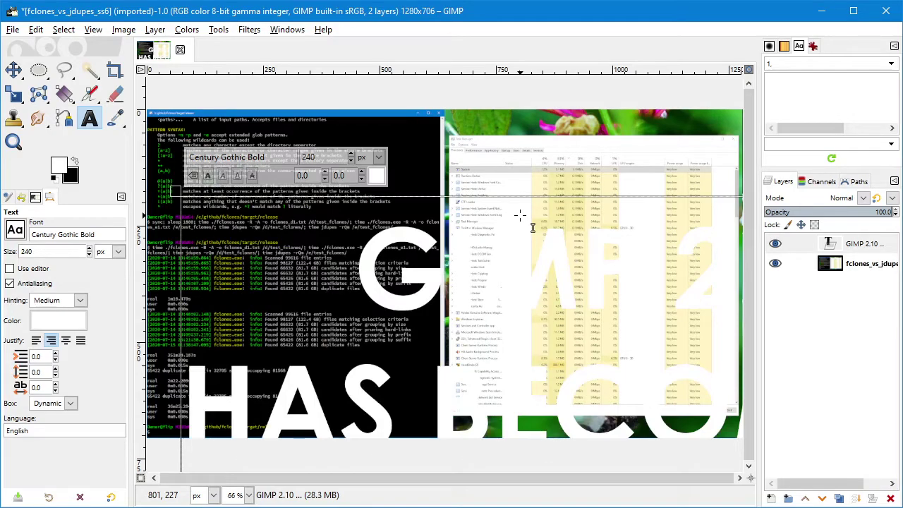
{"action": "key", "text": "ctrl+a"}
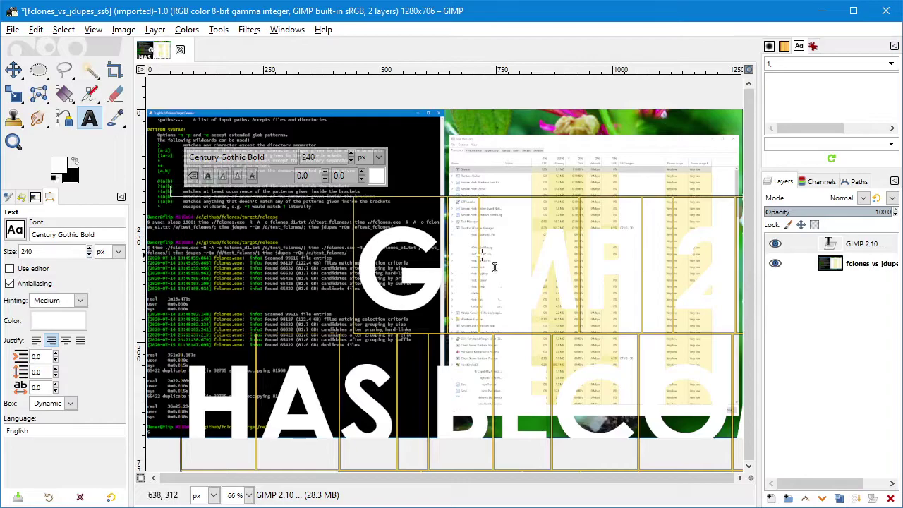
Step: Set the text size to 141 px and shift the text layer toward the screenshot's right side
{"action": "left_click", "coordinate": [351, 161]}
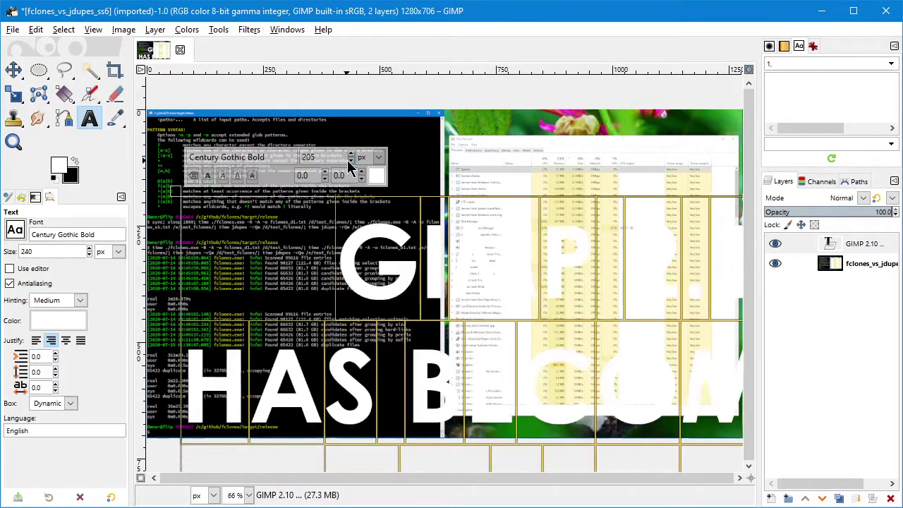
{"action": "left_click_drag", "start_coordinate": [351, 161], "coordinate": [350, 162]}
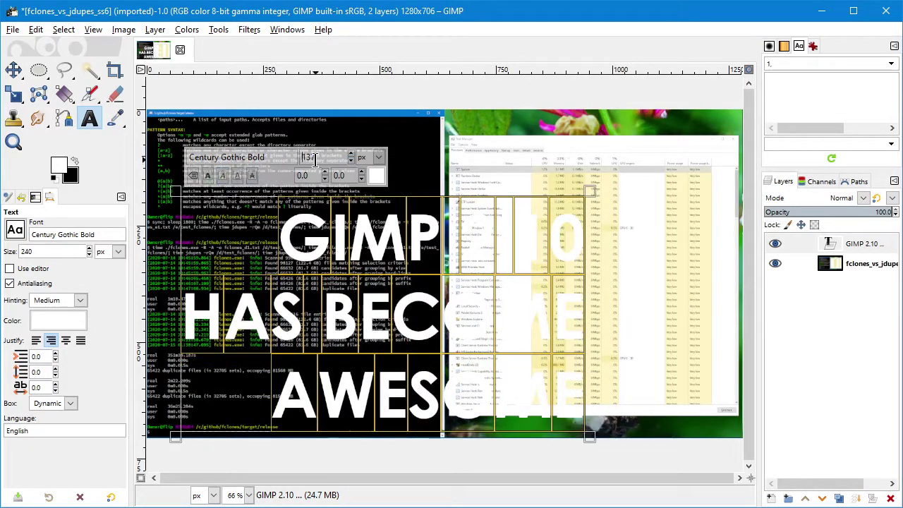
{"action": "left_click", "coordinate": [351, 156]}
{"action": "left_click", "coordinate": [351, 156]}
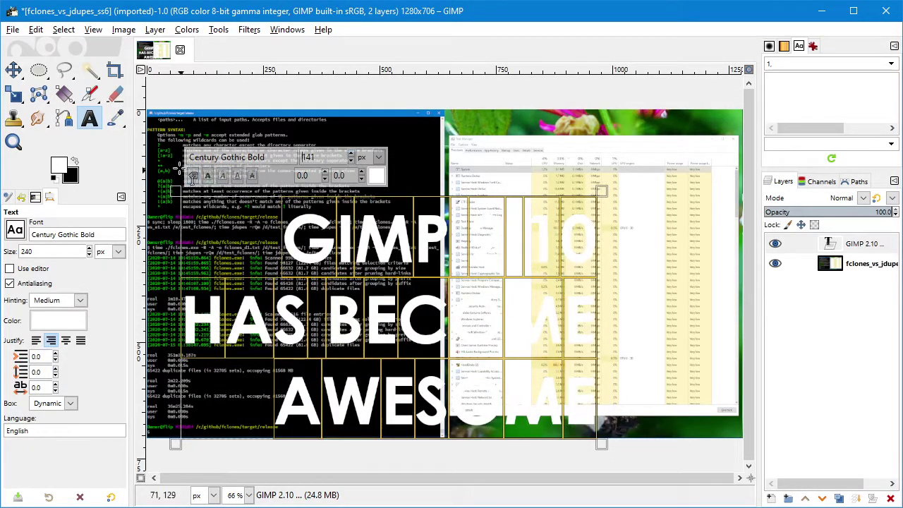
{"action": "left_click", "coordinate": [13, 70]}
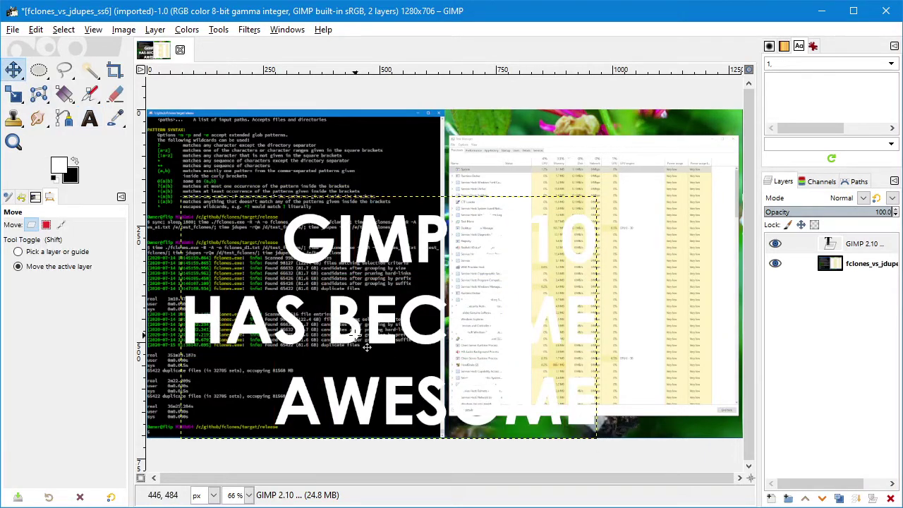
{"action": "left_click_drag", "start_coordinate": [363, 348], "coordinate": [503, 345]}
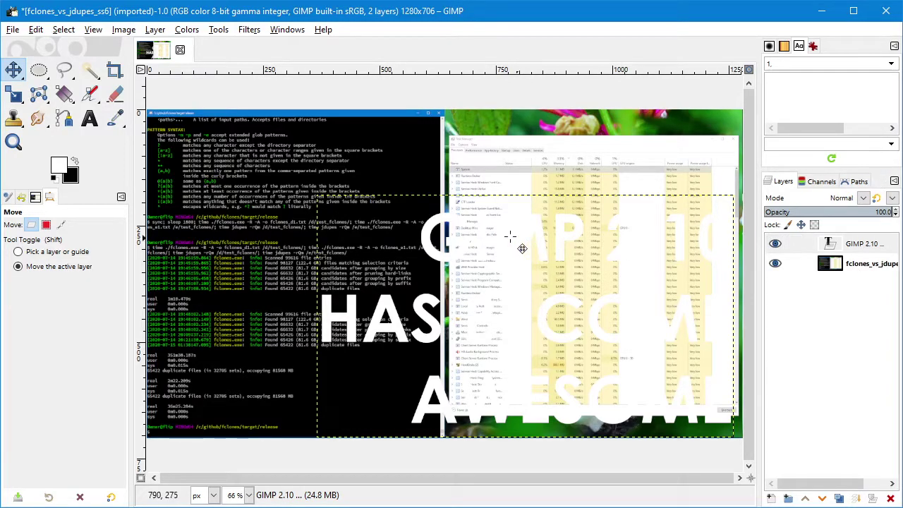
Step: Convert the GIMP 2.10 text layer into a path
{"action": "right_click", "coordinate": [842, 243]}
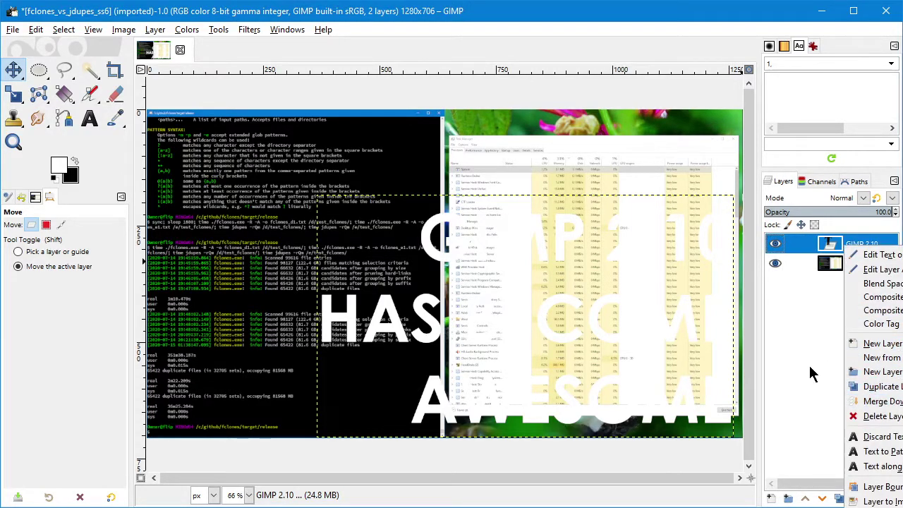
{"action": "left_click", "coordinate": [798, 243]}
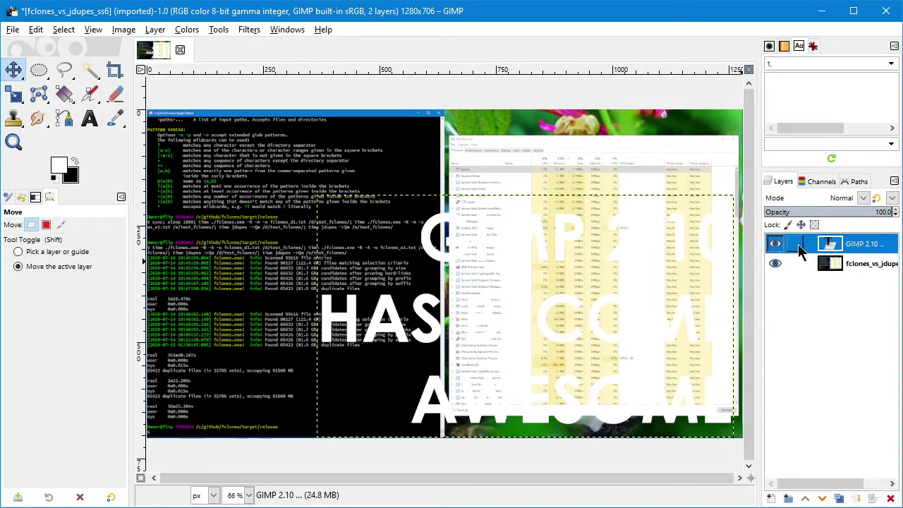
{"action": "right_click", "coordinate": [816, 245]}
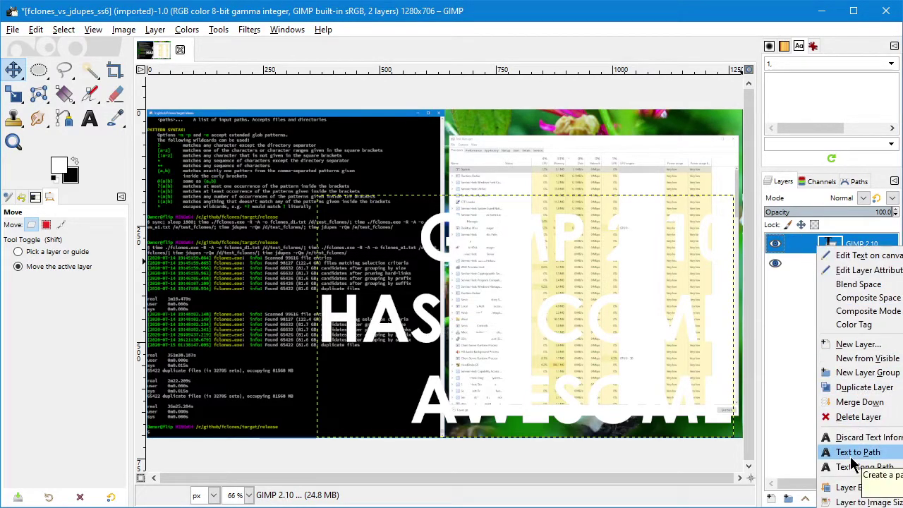
{"action": "key", "text": "Escape"}
Step: Add a transparent layer above the screenshot and duplicate it twice
{"action": "right_click", "coordinate": [832, 263]}
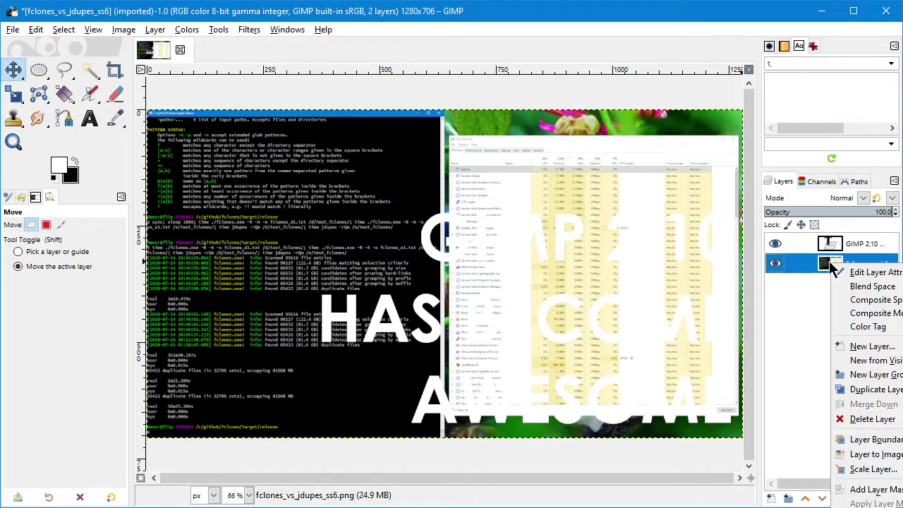
{"action": "left_click", "coordinate": [863, 347]}
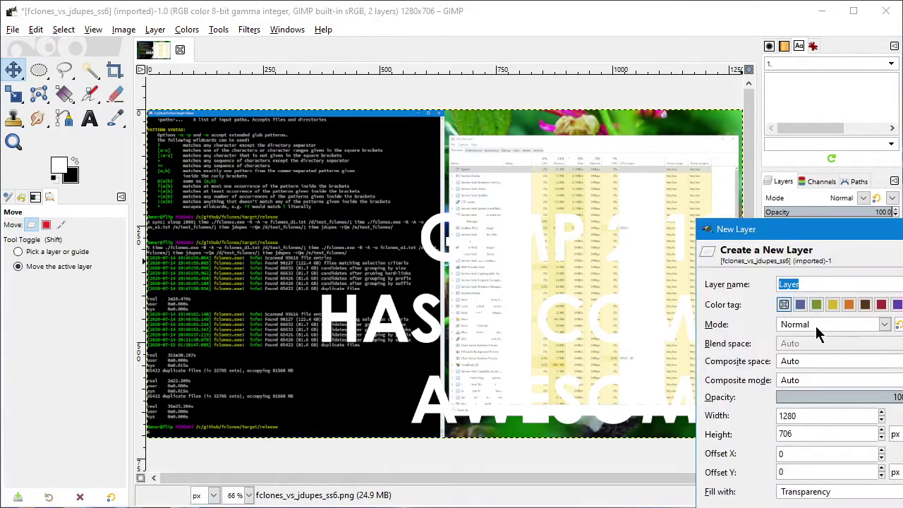
{"action": "left_click_drag", "start_coordinate": [834, 236], "coordinate": [564, 172]}
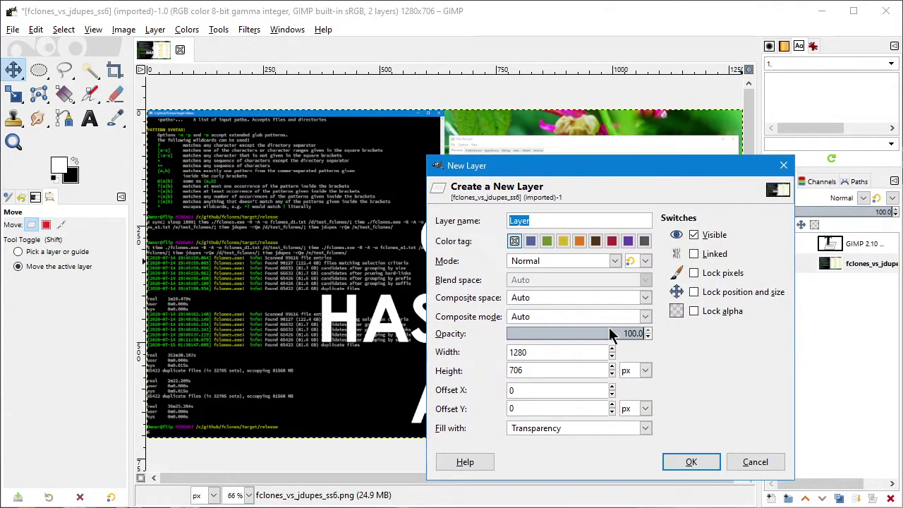
{"action": "left_click", "coordinate": [690, 461]}
{"action": "right_click", "coordinate": [845, 265]}
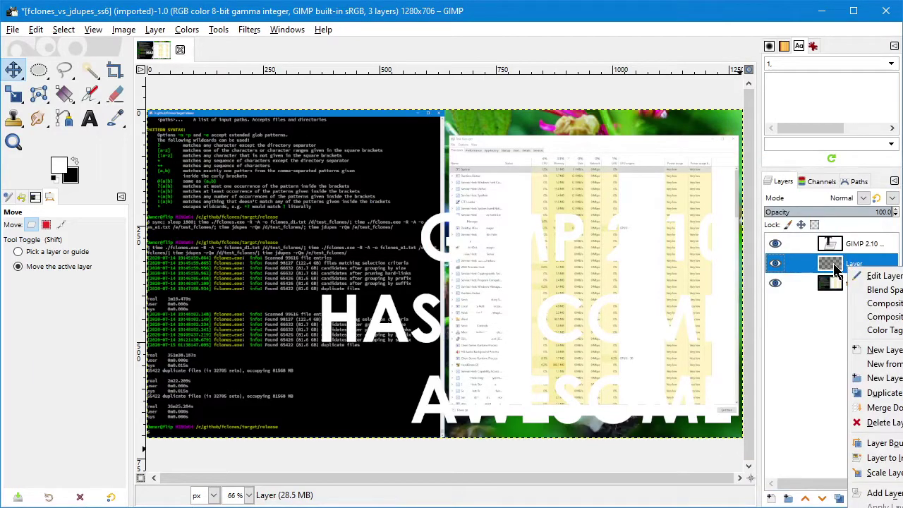
{"action": "key", "text": "shift+ctrl+d"}
{"action": "right_click", "coordinate": [832, 264]}
{"action": "key", "text": "shift+ctrl+d"}
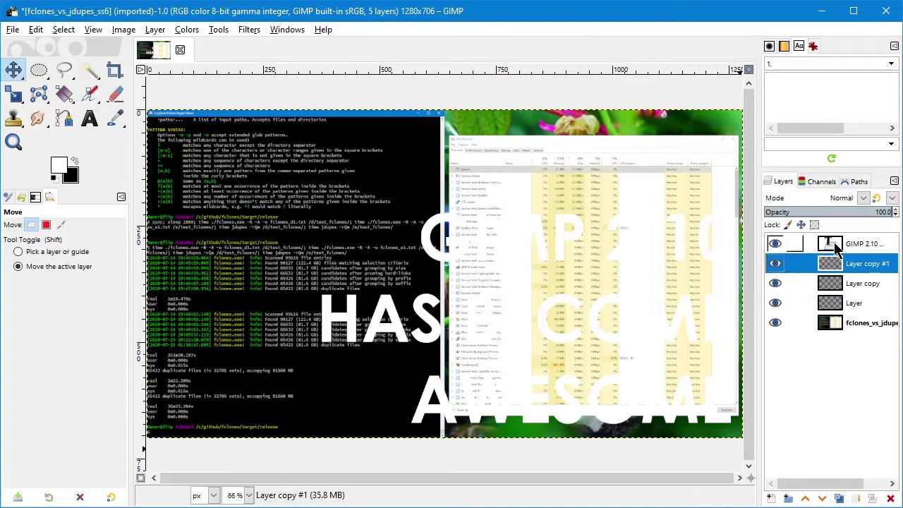
Step: Confirm the text path exists, make Layer copy #1 active, and swap foreground/background colours
{"action": "left_click", "coordinate": [835, 245]}
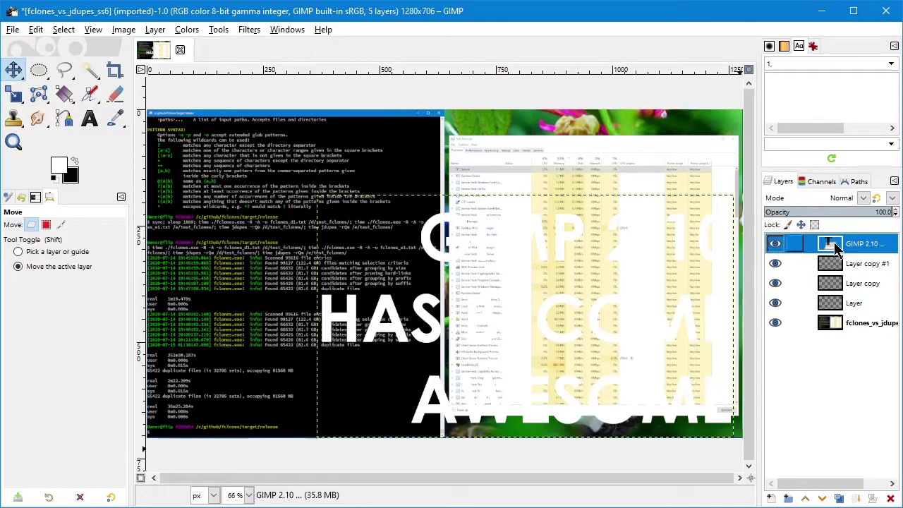
{"action": "left_click", "coordinate": [851, 182]}
{"action": "left_click", "coordinate": [784, 182]}
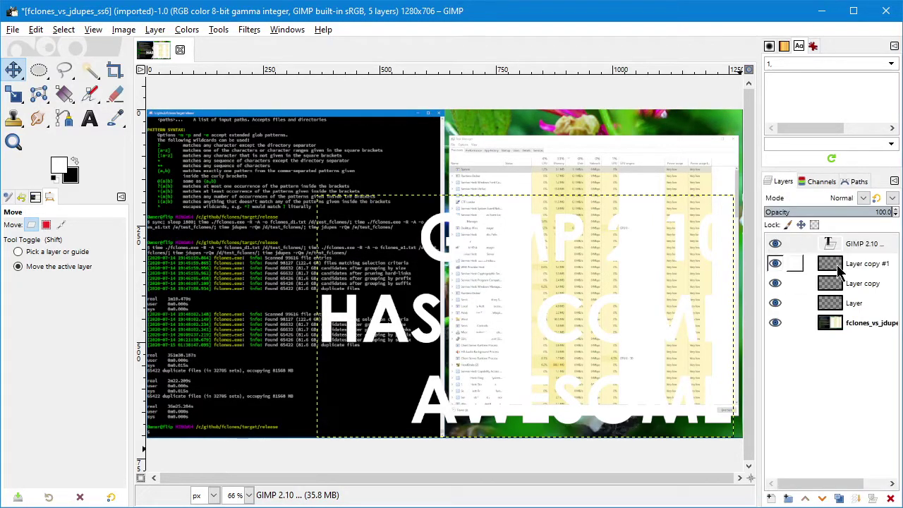
{"action": "left_click", "coordinate": [839, 265]}
{"action": "left_click", "coordinate": [76, 162]}
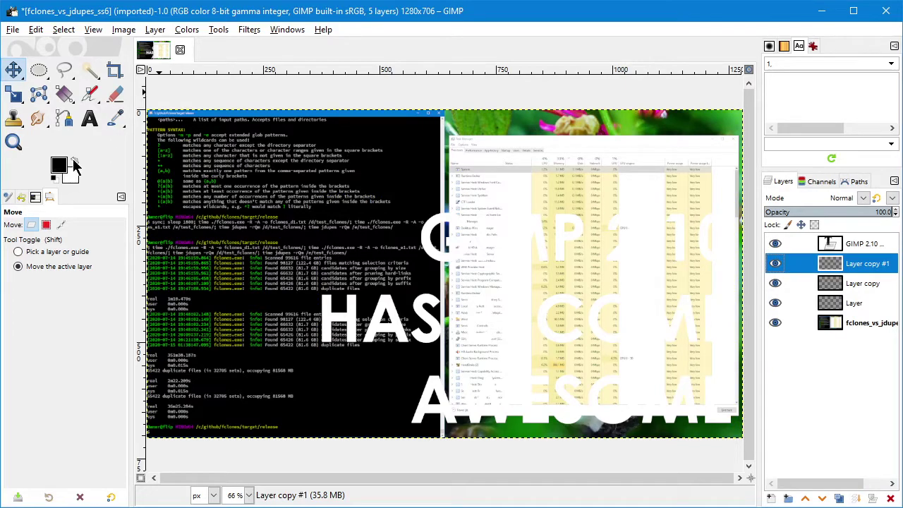
Step: Stroke the text path 12 px wide onto Layer copy #1
{"action": "left_click", "coordinate": [35, 29]}
{"action": "left_click", "coordinate": [76, 341]}
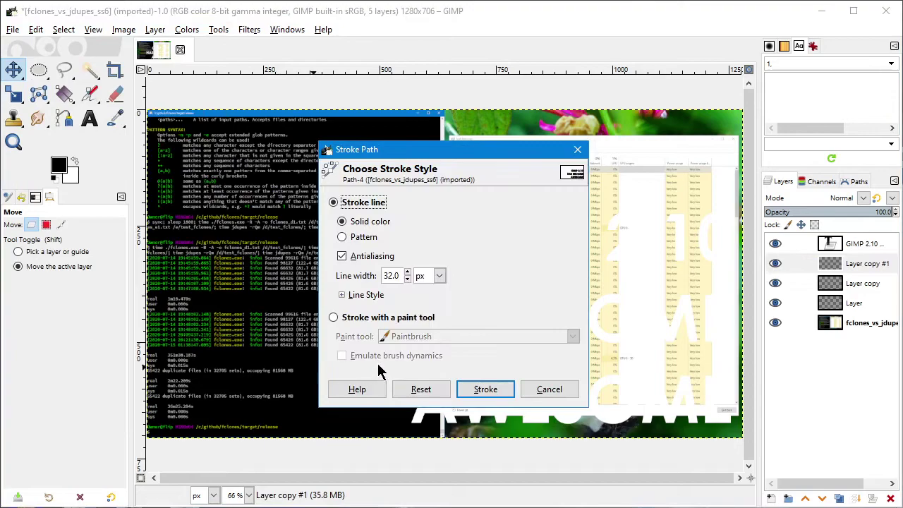
{"action": "left_click_drag", "start_coordinate": [397, 279], "coordinate": [371, 281]}
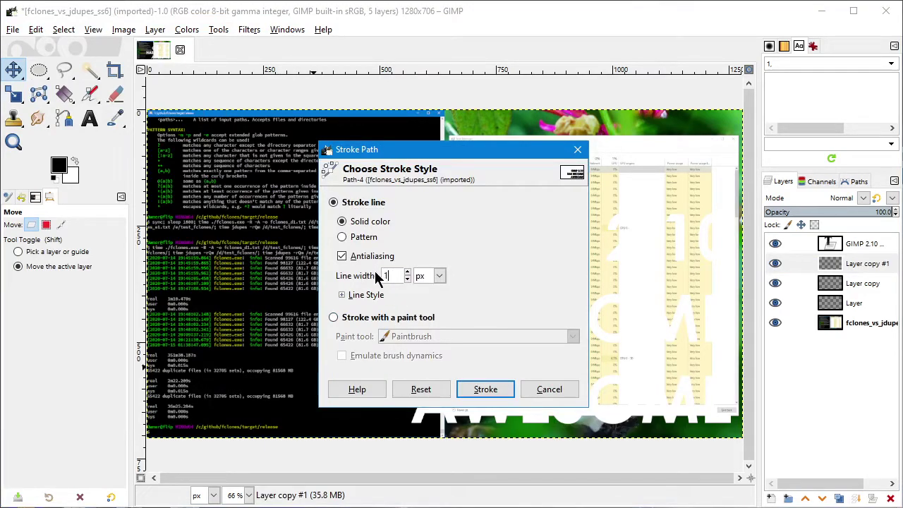
{"action": "type", "text": "12"}
{"action": "left_click", "coordinate": [485, 389]}
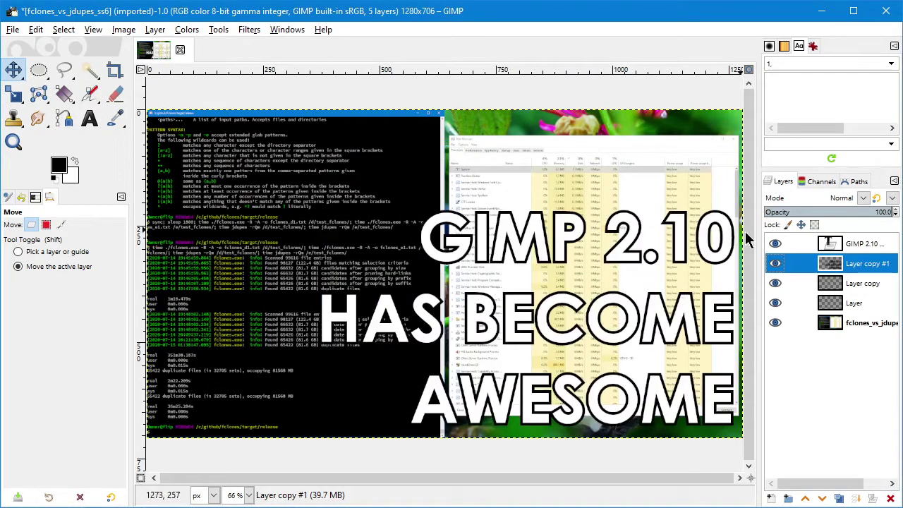
Step: Stroke the text path 18 px wide onto Layer copy
{"action": "left_click", "coordinate": [859, 285]}
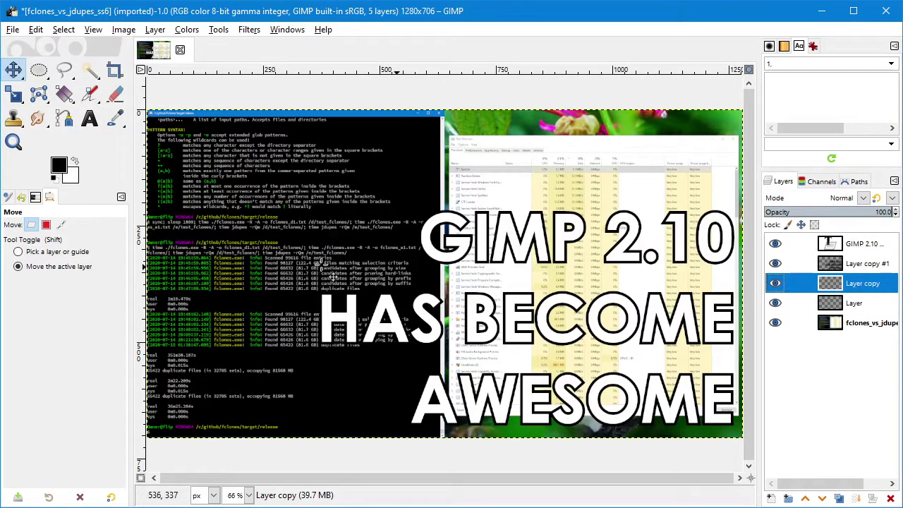
{"action": "left_click", "coordinate": [35, 29]}
{"action": "left_click", "coordinate": [81, 337]}
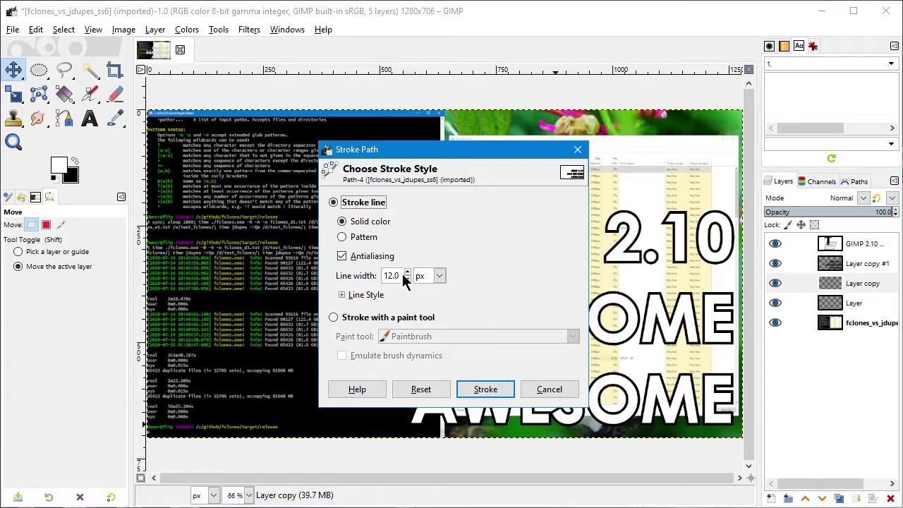
{"action": "type", "text": "18"}
{"action": "left_click", "coordinate": [487, 392]}
Step: Stroke the text path 24 px wide with solid colour onto the layer named Layer
{"action": "left_click", "coordinate": [791, 302]}
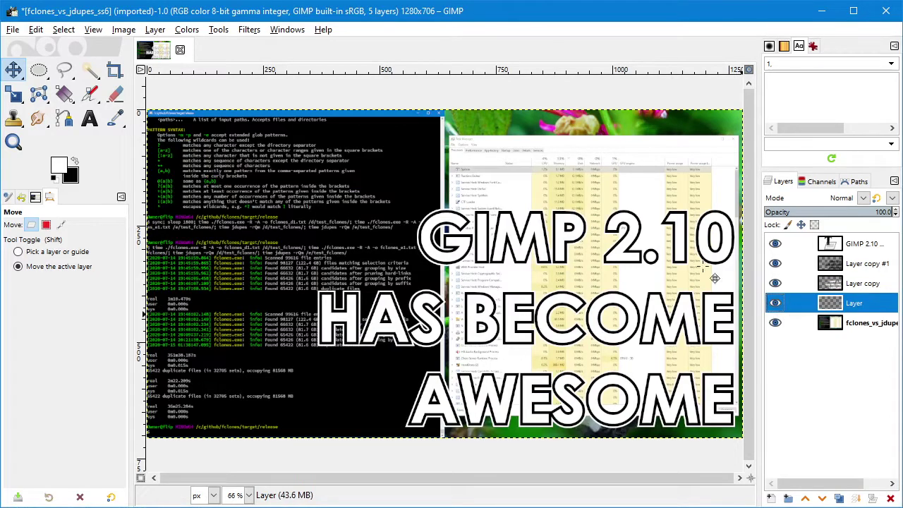
{"action": "left_click", "coordinate": [36, 29]}
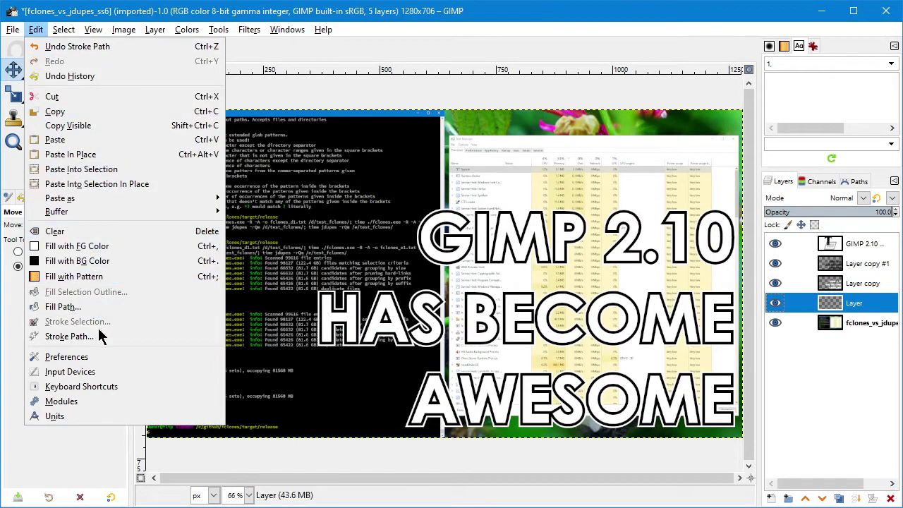
{"action": "left_click", "coordinate": [211, 337]}
{"action": "double_click", "coordinate": [391, 275]}
{"action": "type", "text": "24.0"}
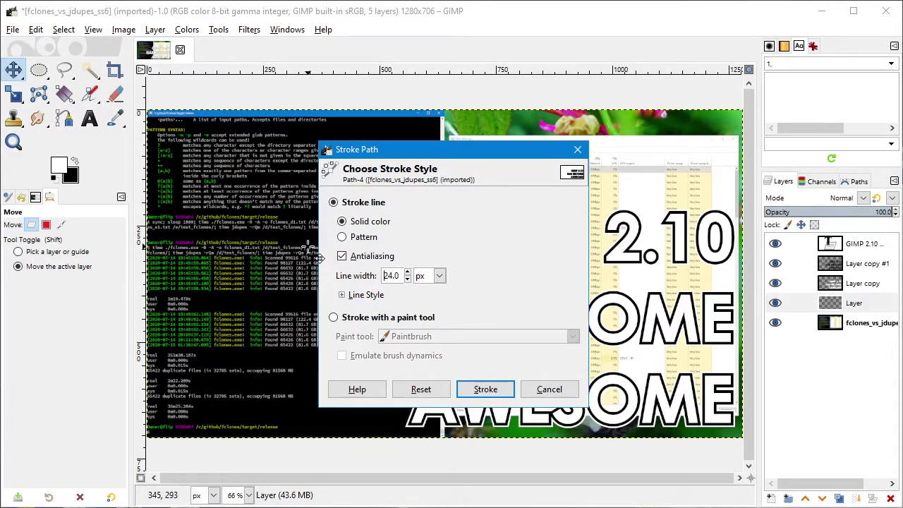
{"action": "left_click", "coordinate": [486, 389]}
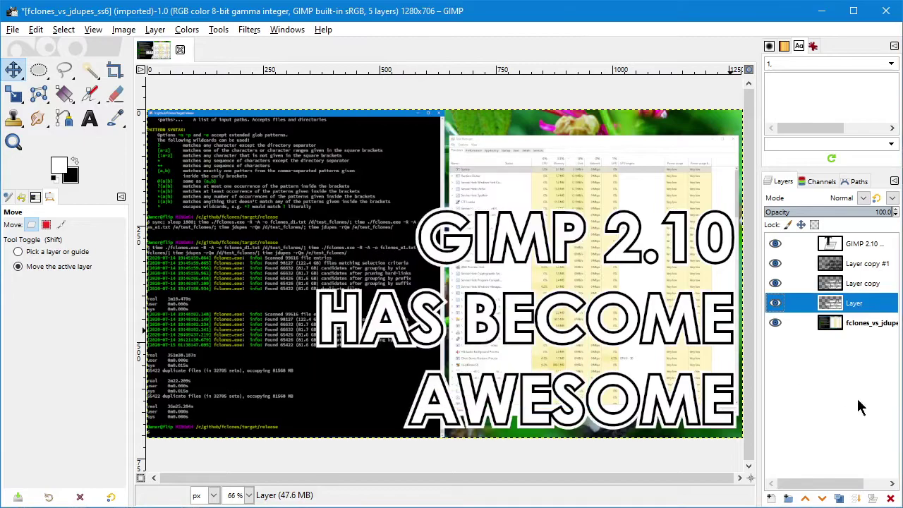
{"action": "left_click", "coordinate": [861, 283]}
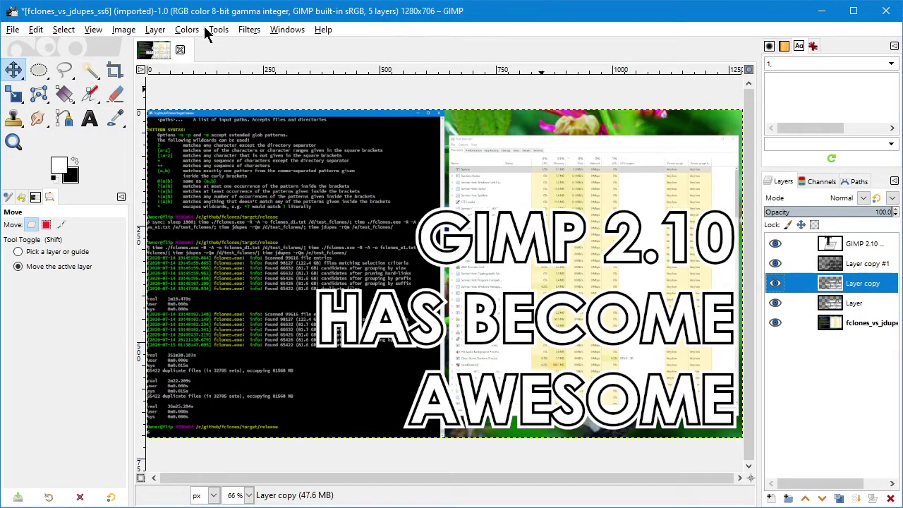
Step: Colorize Layer copy dark red with hue 0, saturation 1.0, lightness about −0.5
{"action": "left_click", "coordinate": [247, 31]}
{"action": "left_click", "coordinate": [247, 31]}
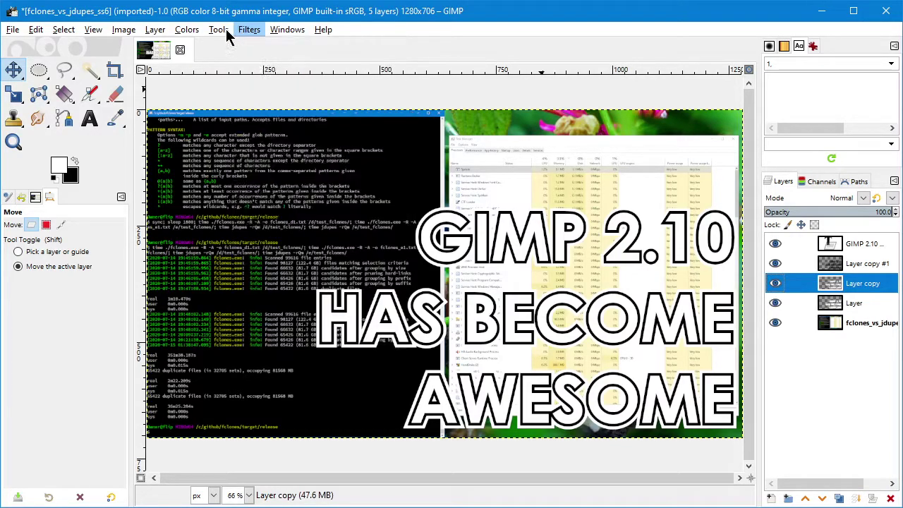
{"action": "left_click", "coordinate": [186, 29]}
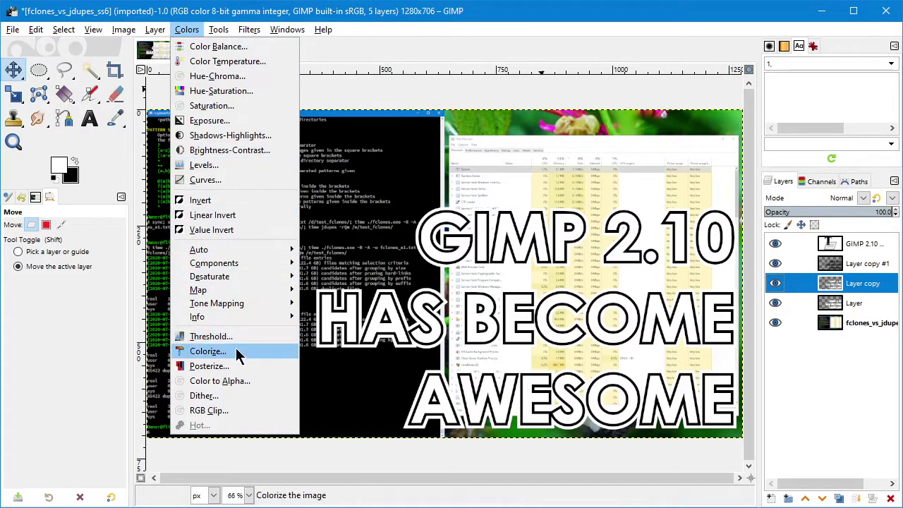
{"action": "left_click", "coordinate": [211, 350]}
{"action": "left_click_drag", "start_coordinate": [691, 41], "coordinate": [487, 165]}
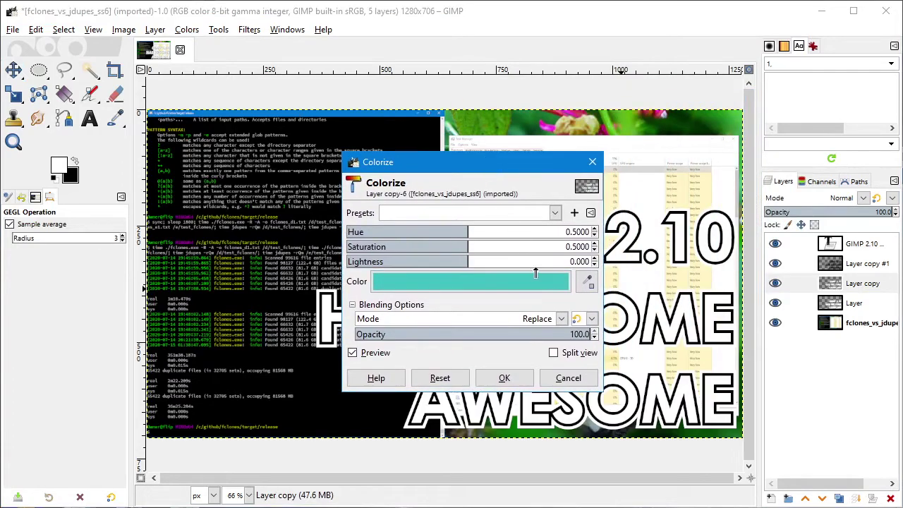
{"action": "left_click_drag", "start_coordinate": [451, 261], "coordinate": [406, 261]}
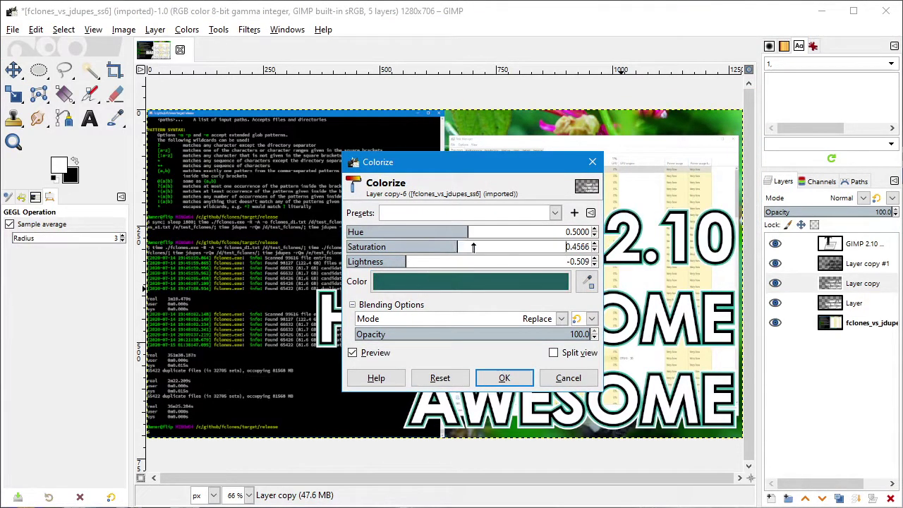
{"action": "left_click_drag", "start_coordinate": [460, 248], "coordinate": [486, 306]}
{"action": "left_click", "coordinate": [490, 291]}
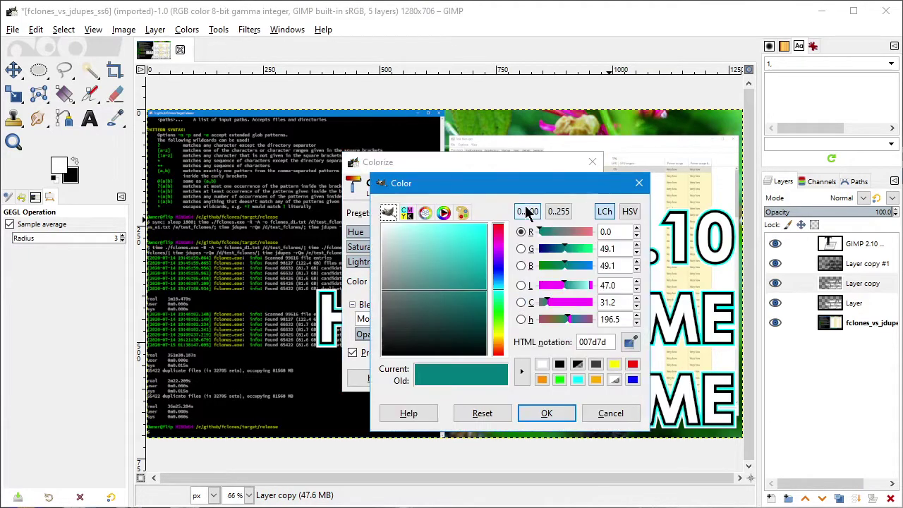
{"action": "left_click", "coordinate": [637, 181]}
{"action": "left_click", "coordinate": [417, 238]}
{"action": "left_click_drag", "start_coordinate": [417, 237], "coordinate": [341, 254]}
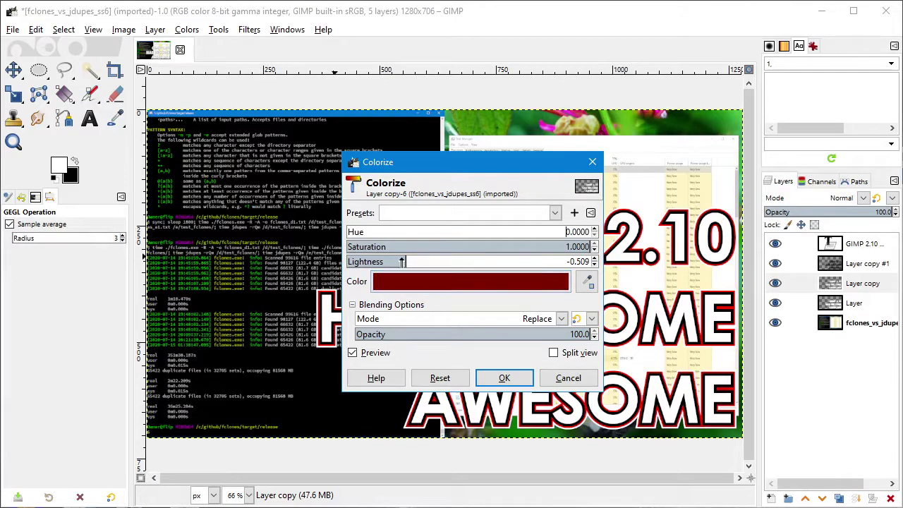
{"action": "left_click_drag", "start_coordinate": [405, 262], "coordinate": [408, 263]}
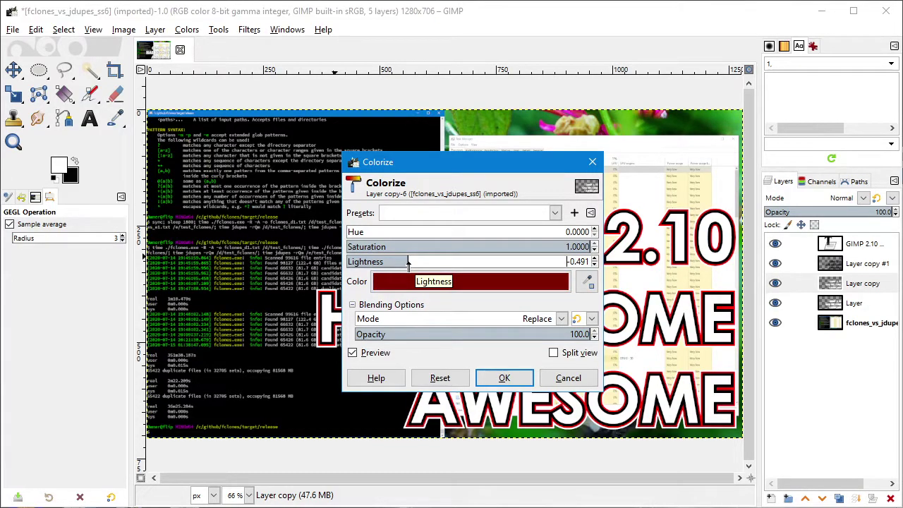
{"action": "left_click", "coordinate": [504, 378]}
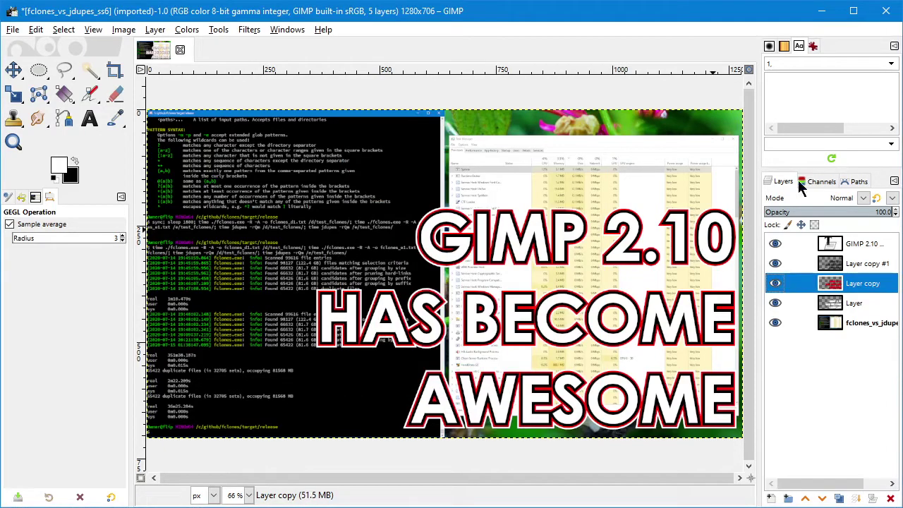
{"action": "left_click", "coordinate": [794, 302]}
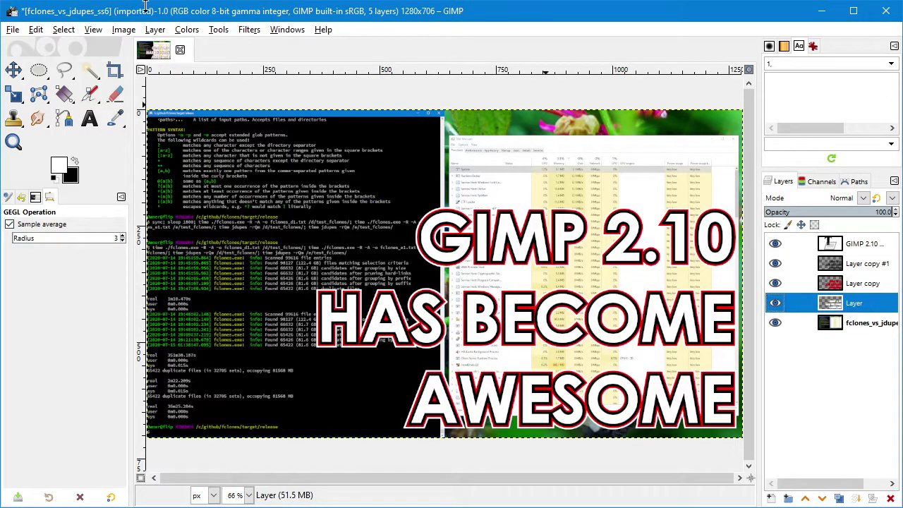
Step: Colorize the layer named Layer purple with hue about 0.77, saturation 1.0, lightness about −0.5
{"action": "left_click", "coordinate": [249, 30]}
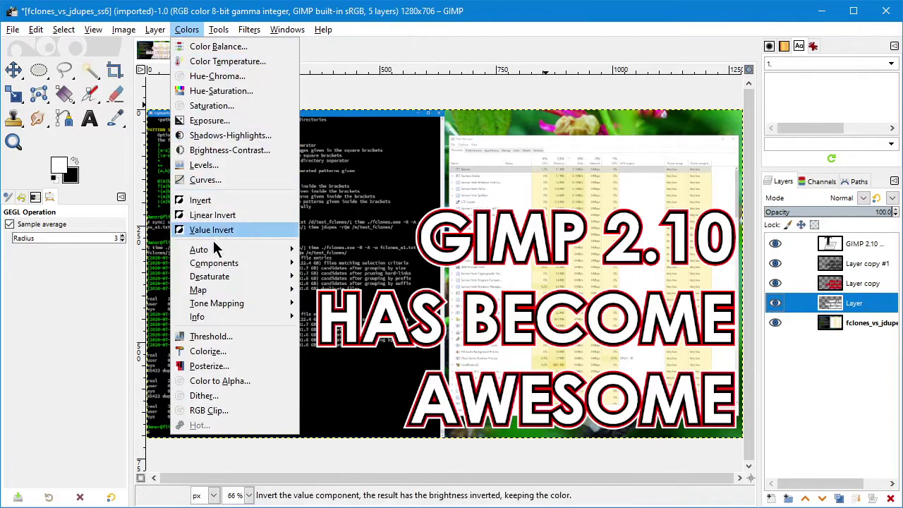
{"action": "mouse_move", "coordinate": [219, 29]}
{"action": "mouse_move", "coordinate": [187, 30]}
{"action": "left_click", "coordinate": [212, 348]}
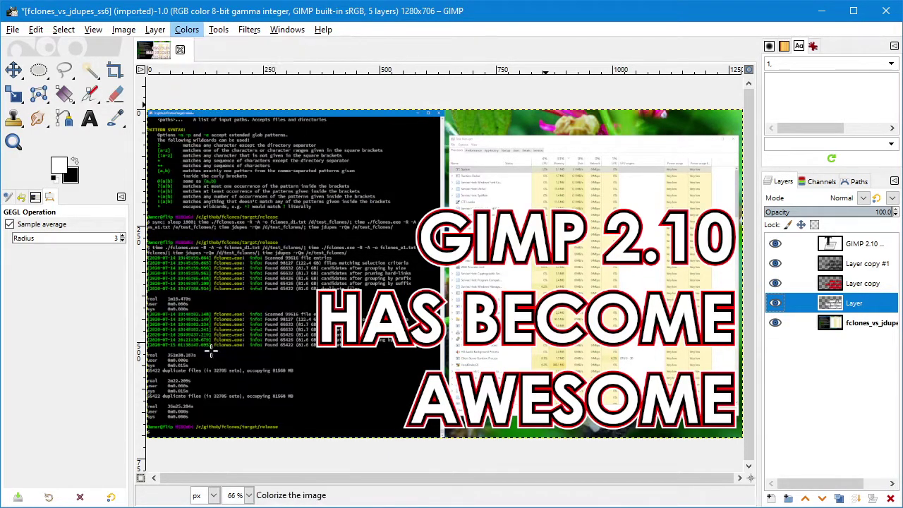
{"action": "left_click_drag", "start_coordinate": [459, 268], "coordinate": [555, 248]}
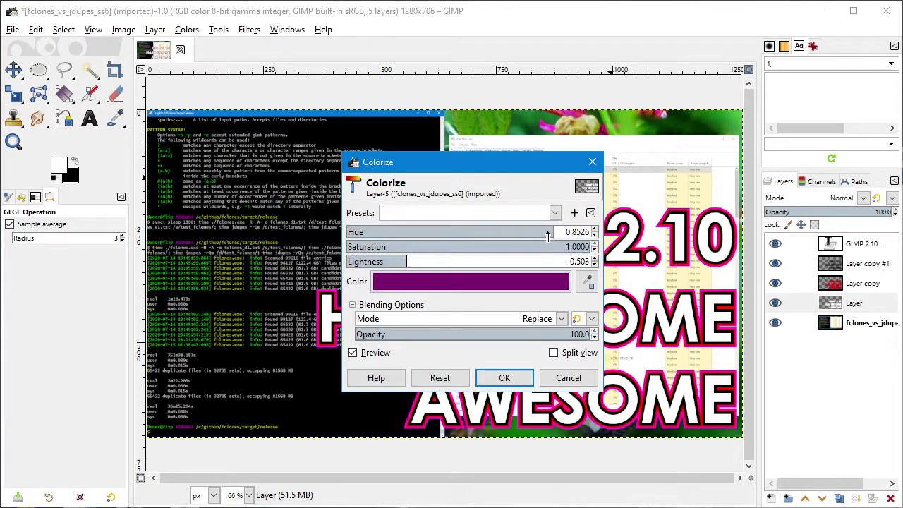
{"action": "left_click_drag", "start_coordinate": [540, 235], "coordinate": [532, 238]}
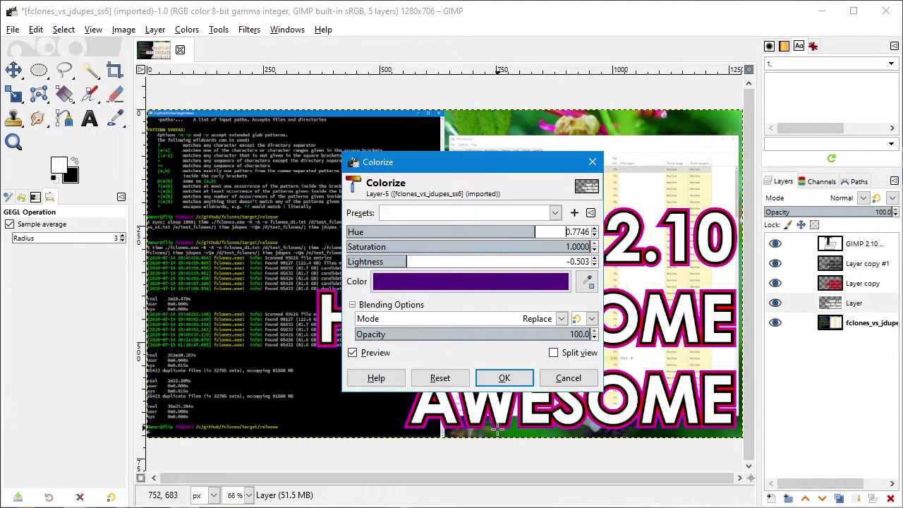
{"action": "left_click", "coordinate": [518, 378]}
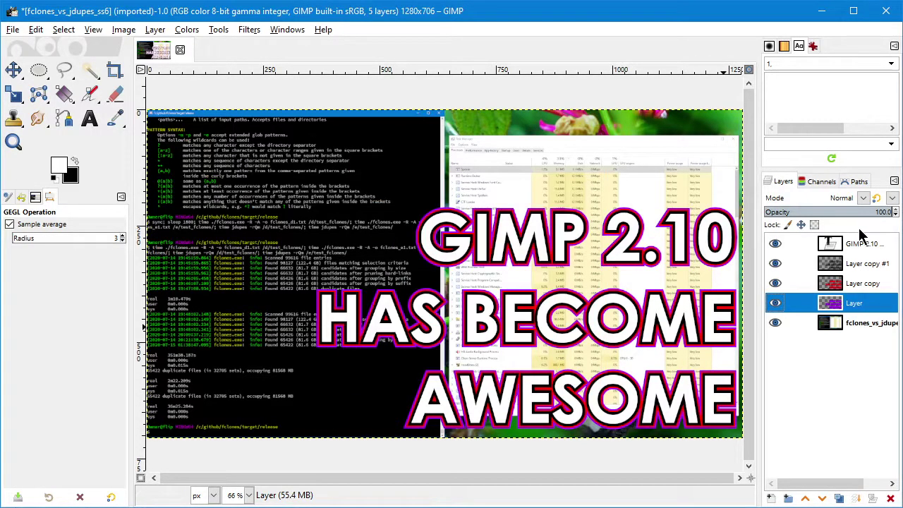
{"action": "left_click", "coordinate": [851, 285]}
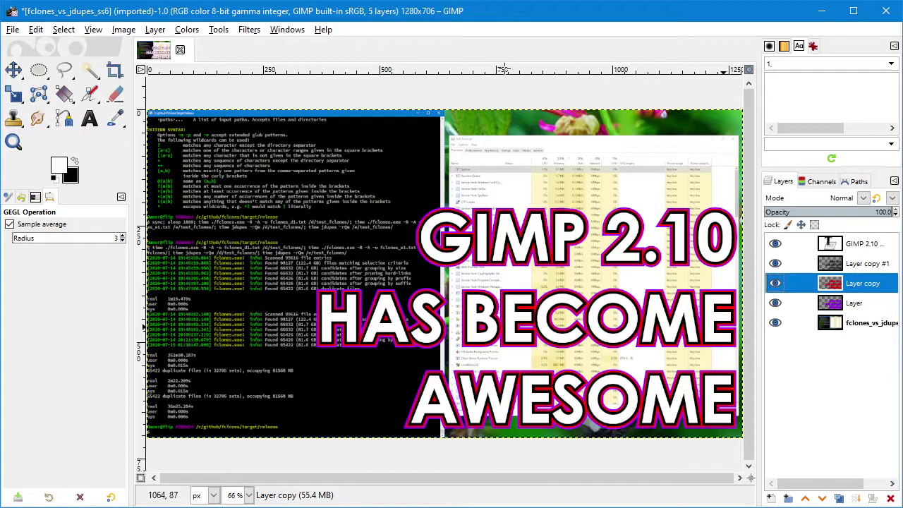
Step: Apply a Gaussian Blur of size about 9.83 to the red band on Layer copy
{"action": "left_click", "coordinate": [250, 31]}
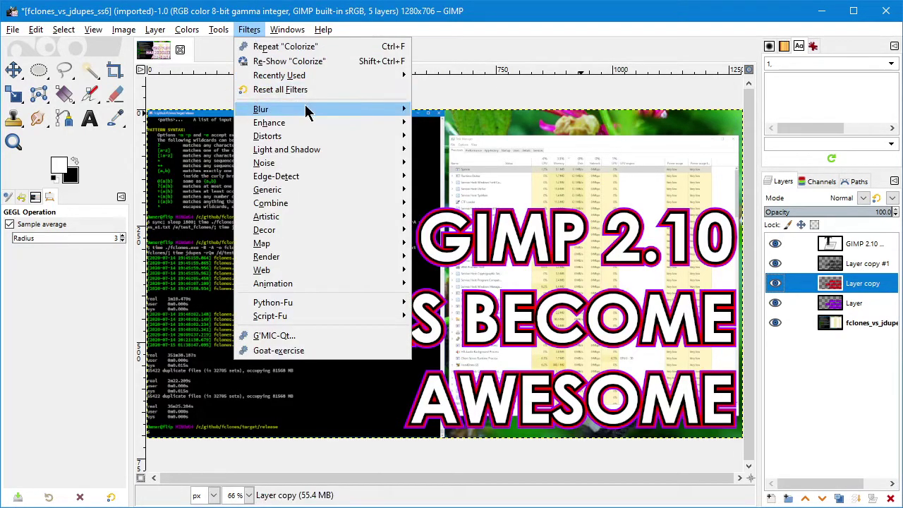
{"action": "mouse_move", "coordinate": [306, 113]}
{"action": "left_click", "coordinate": [457, 125]}
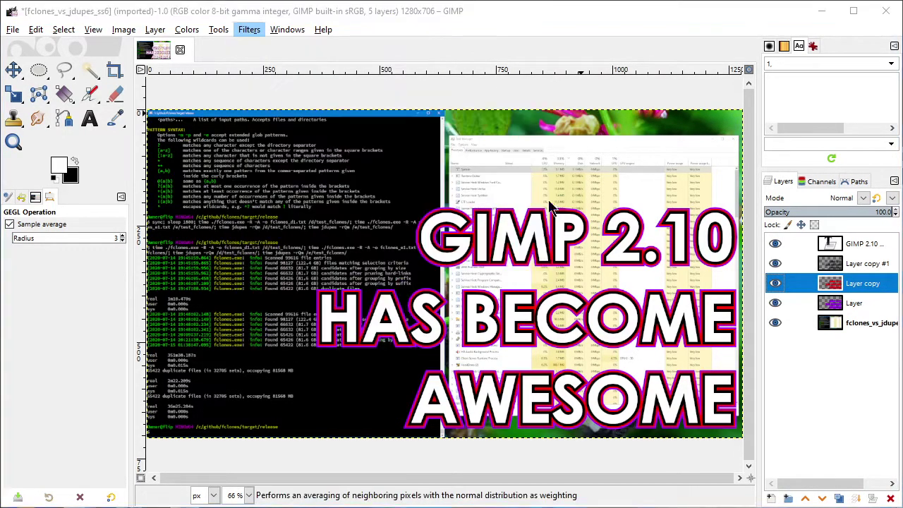
{"action": "mouse_move", "coordinate": [365, 233]}
{"action": "left_mouse_down"}
{"action": "mouse_move", "coordinate": [355, 234]}
{"action": "mouse_move", "coordinate": [370, 235]}
{"action": "left_mouse_up"}
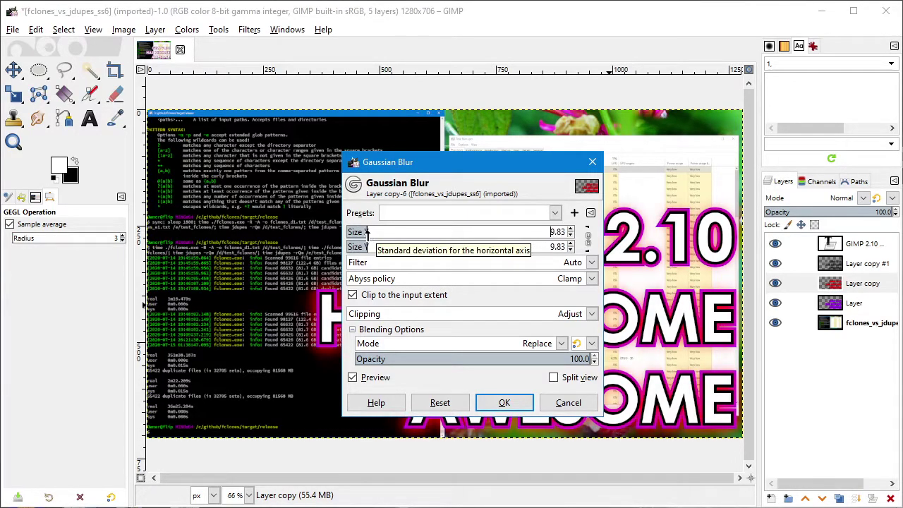
{"action": "left_click", "coordinate": [504, 402]}
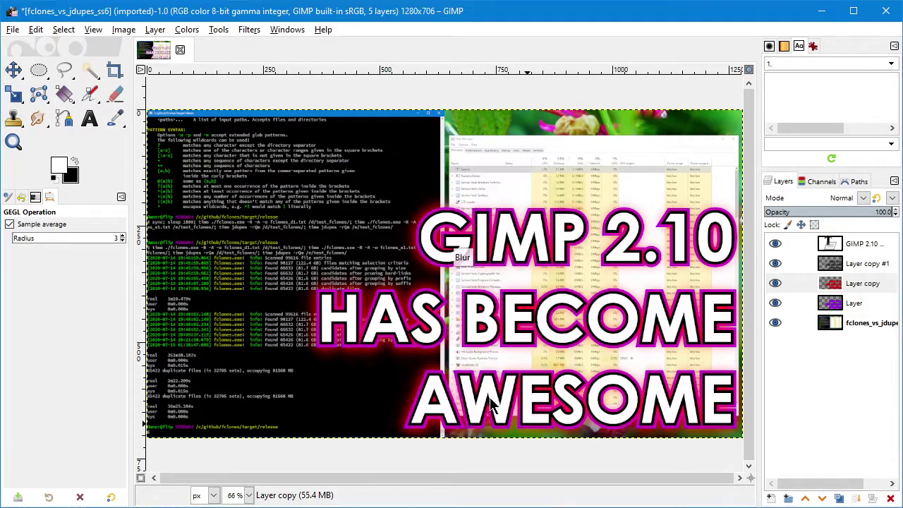
{"action": "left_click", "coordinate": [847, 304]}
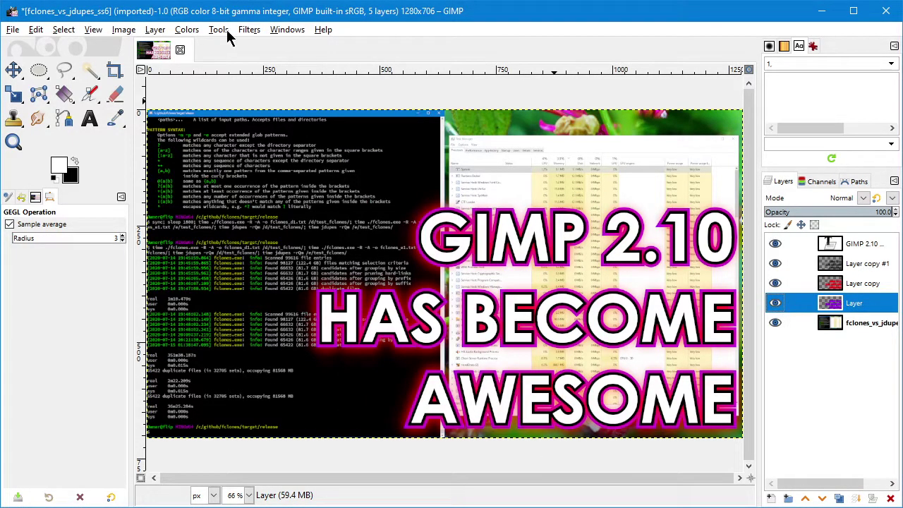
Step: Open Filters > Blur > Zoom Motion Blur for the purple layer named Layer
{"action": "left_click", "coordinate": [248, 30]}
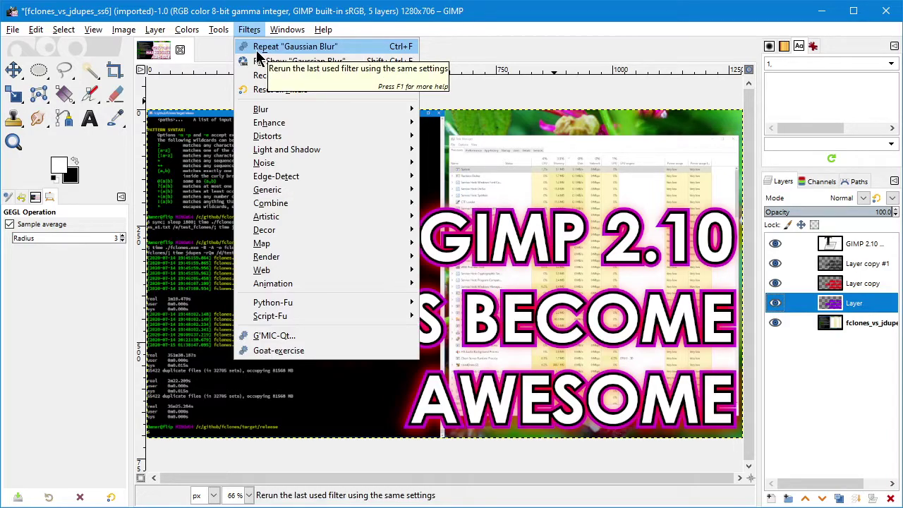
{"action": "left_click", "coordinate": [853, 328]}
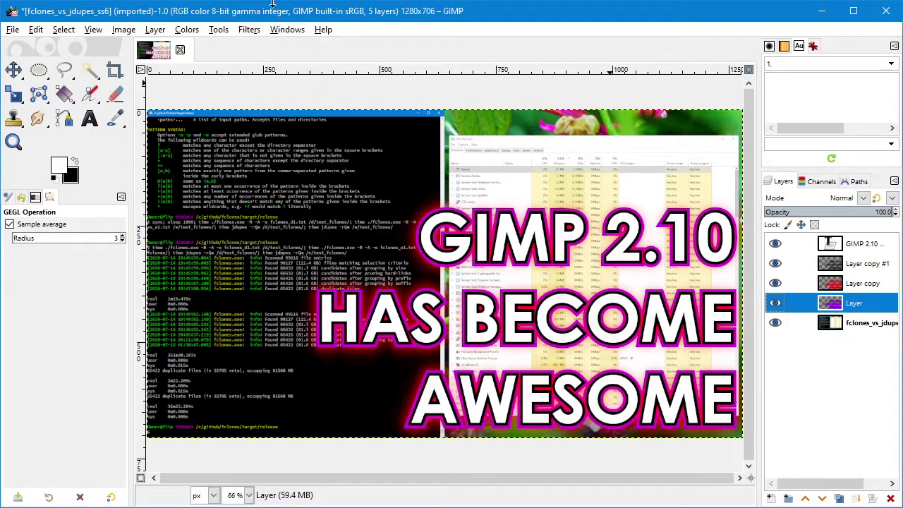
{"action": "left_click", "coordinate": [249, 30]}
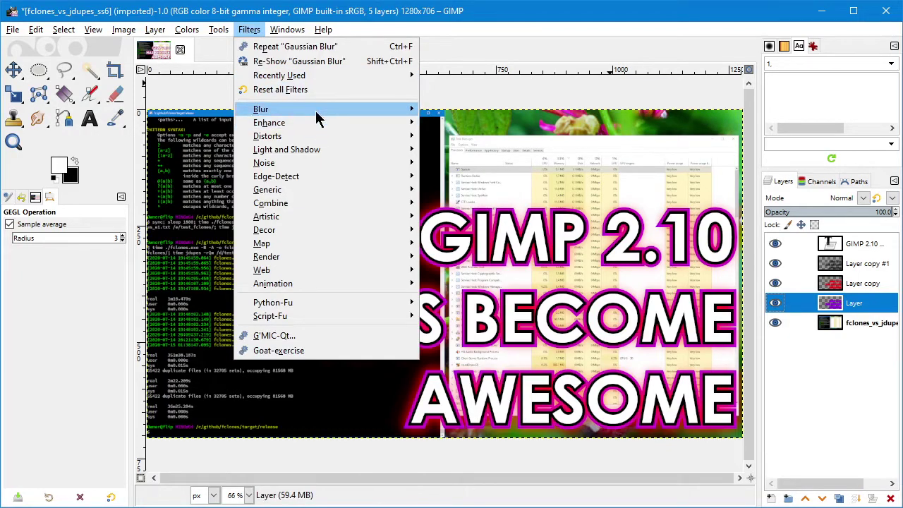
{"action": "mouse_move", "coordinate": [316, 112]}
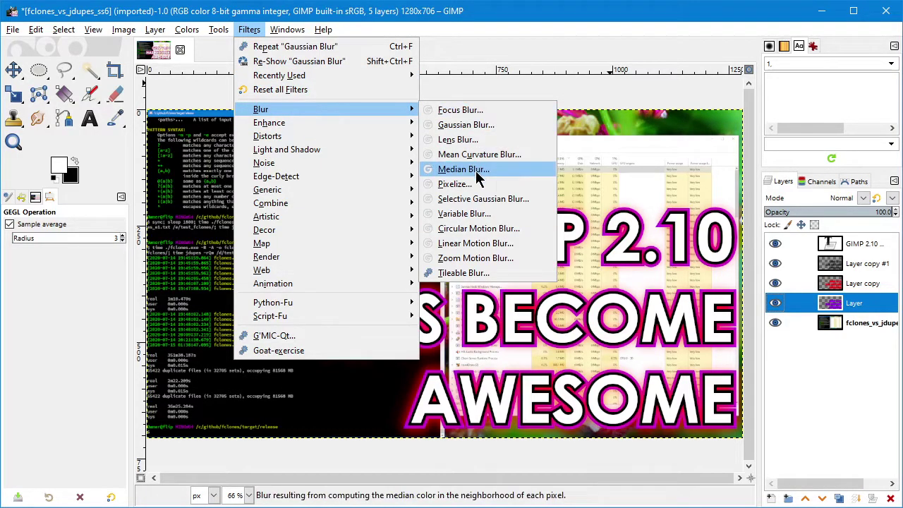
{"action": "left_click", "coordinate": [498, 260]}
Step: Apply Zoom Motion Blur with factor −0.181 centred at 0.339, 0.102 to the purple glow
{"action": "left_click_drag", "start_coordinate": [506, 163], "coordinate": [201, 85]}
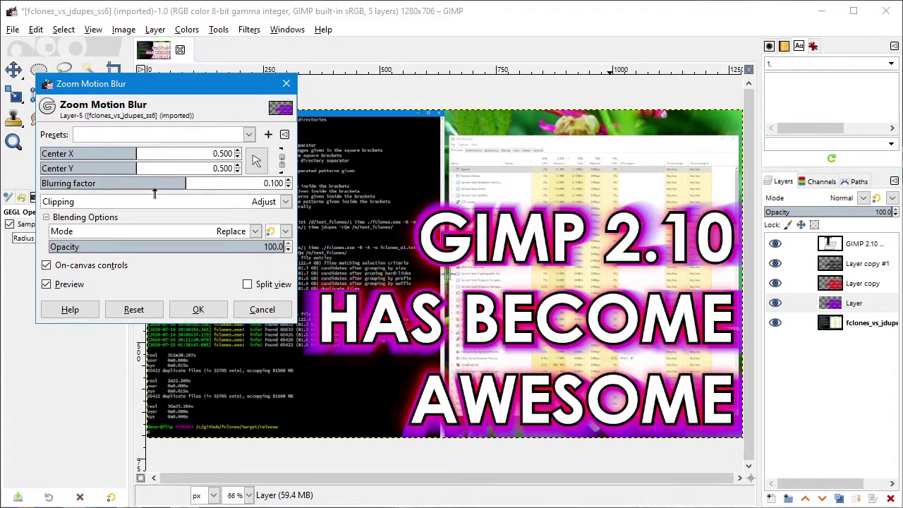
{"action": "left_click_drag", "start_coordinate": [180, 189], "coordinate": [52, 201]}
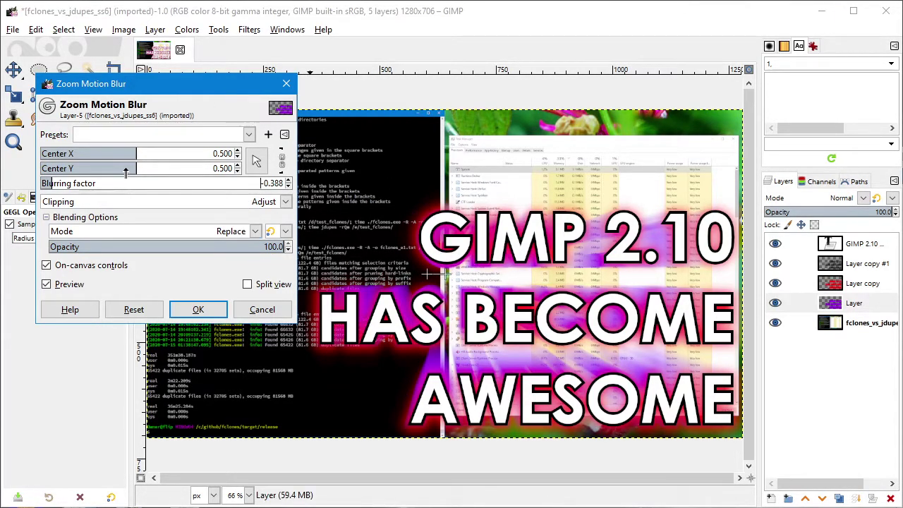
{"action": "left_click_drag", "start_coordinate": [125, 173], "coordinate": [68, 154]}
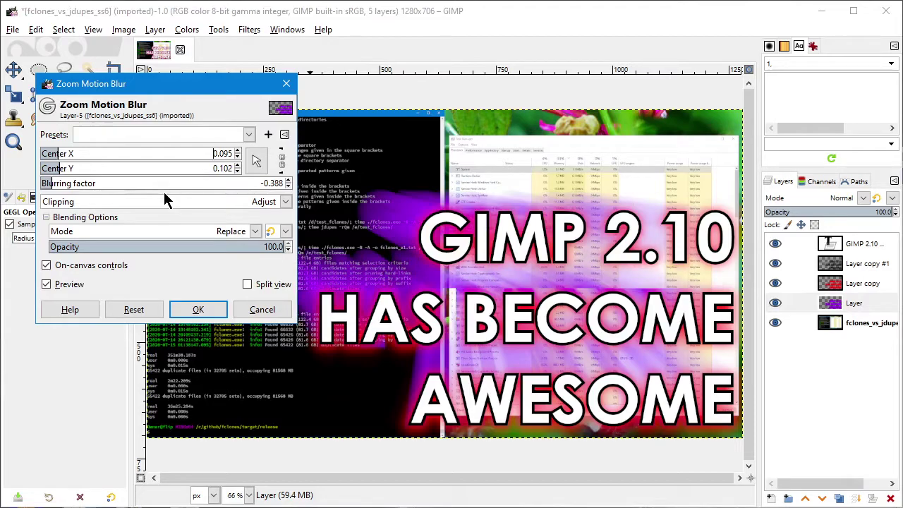
{"action": "left_click", "coordinate": [83, 154]}
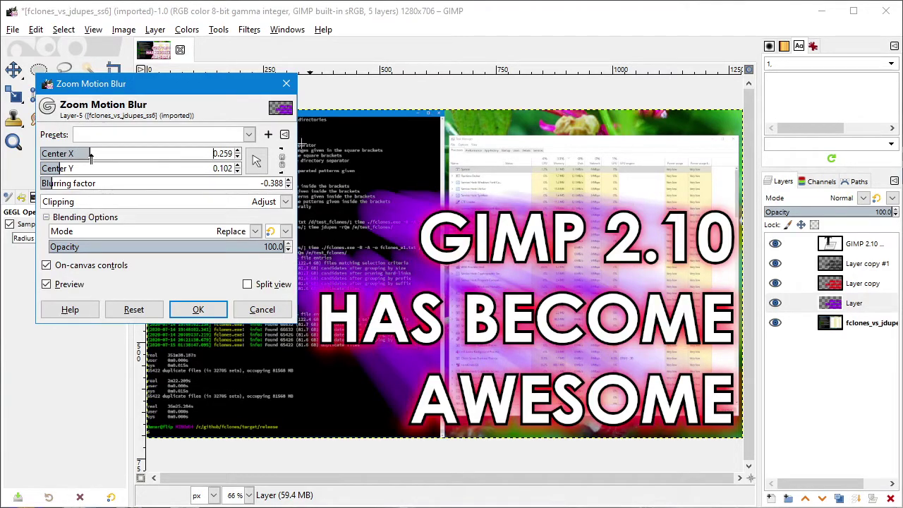
{"action": "left_click_drag", "start_coordinate": [91, 157], "coordinate": [106, 156]}
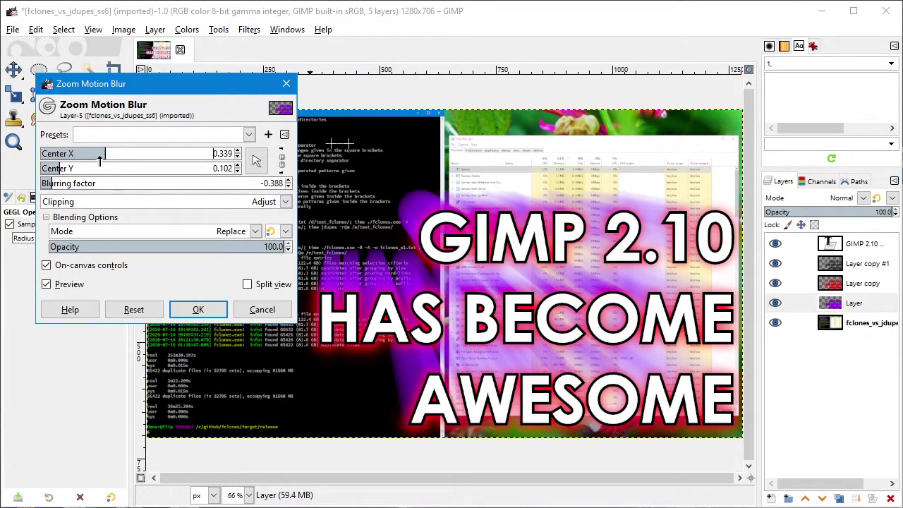
{"action": "left_click_drag", "start_coordinate": [99, 186], "coordinate": [80, 192]}
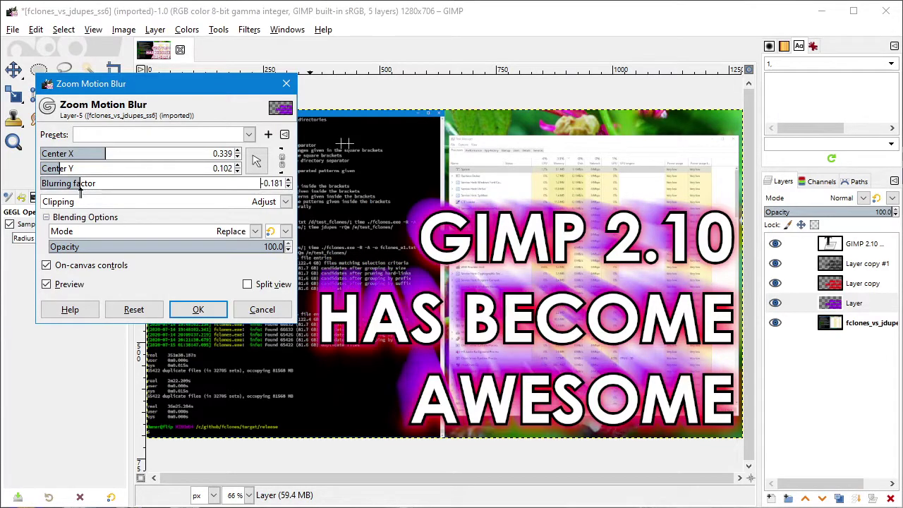
{"action": "left_click", "coordinate": [210, 313]}
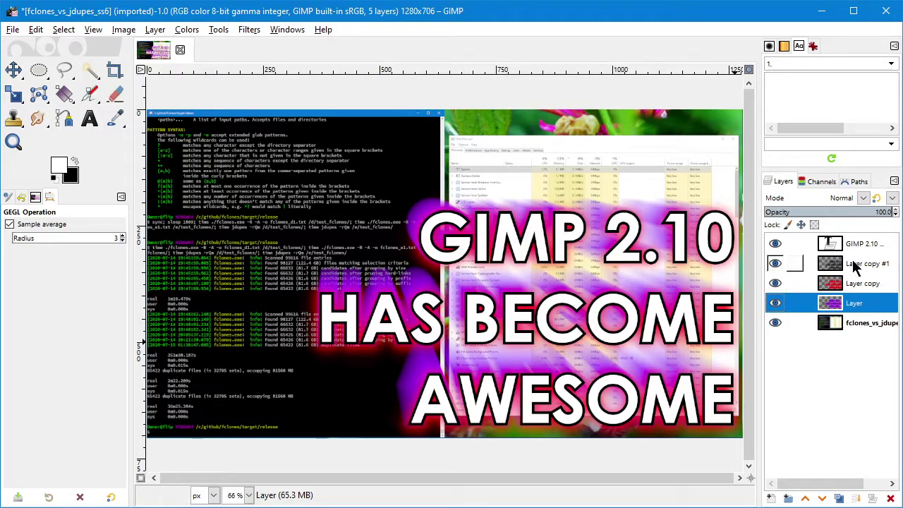
Step: Add a new Layer #1 above the screenshot and fill it with black background colour
{"action": "right_click", "coordinate": [856, 324]}
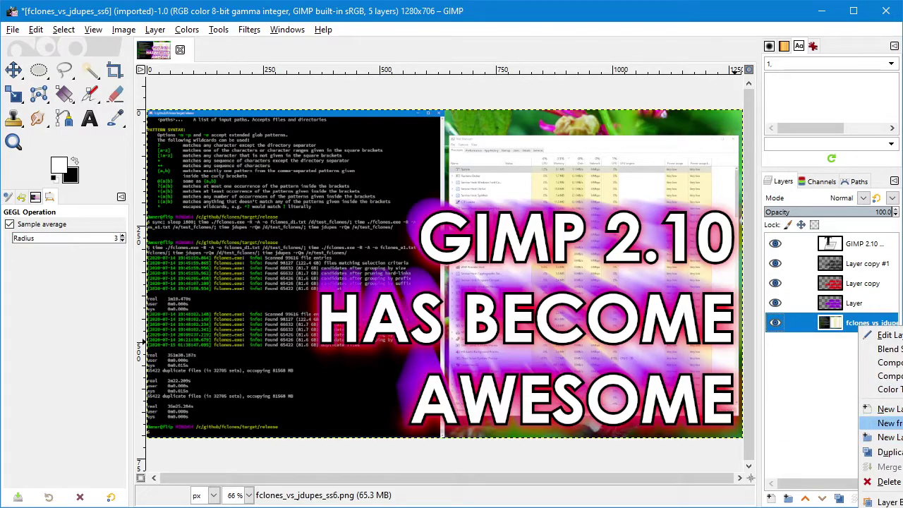
{"action": "left_click", "coordinate": [889, 408]}
{"action": "key", "text": "Return"}
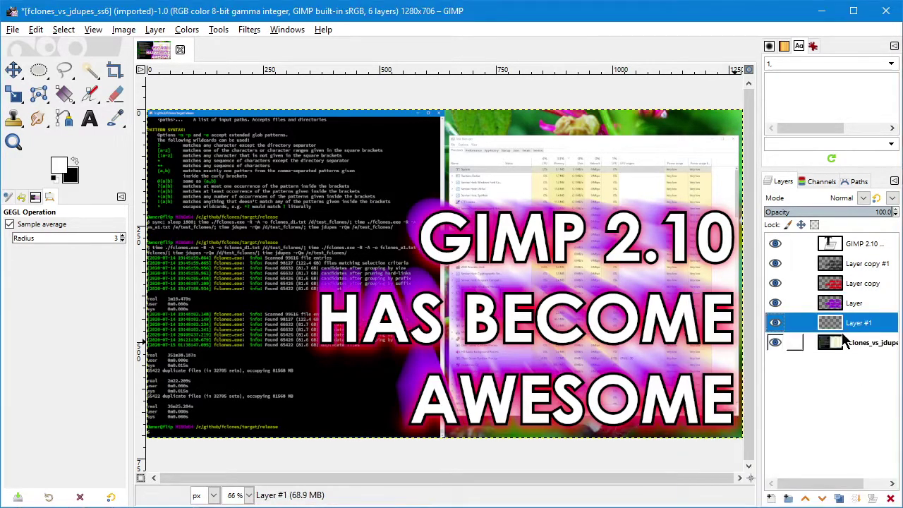
{"action": "left_click", "coordinate": [34, 32]}
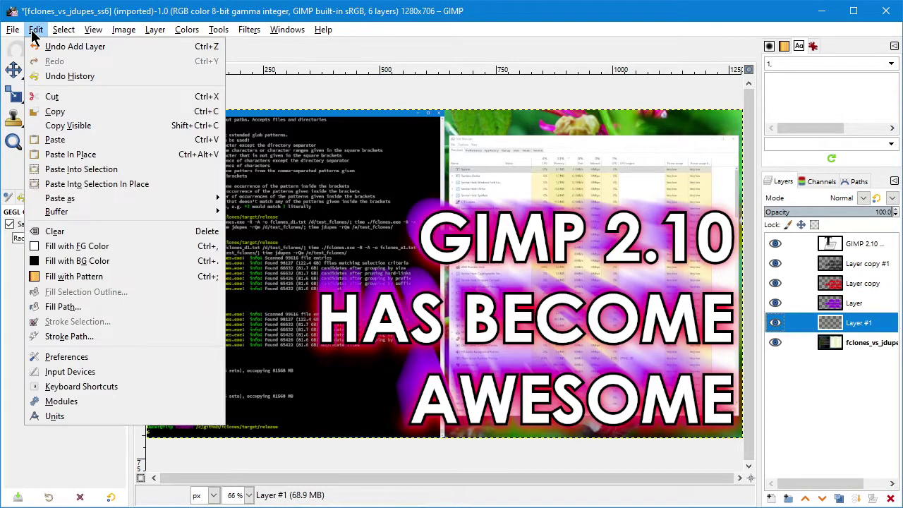
{"action": "left_click", "coordinate": [57, 261]}
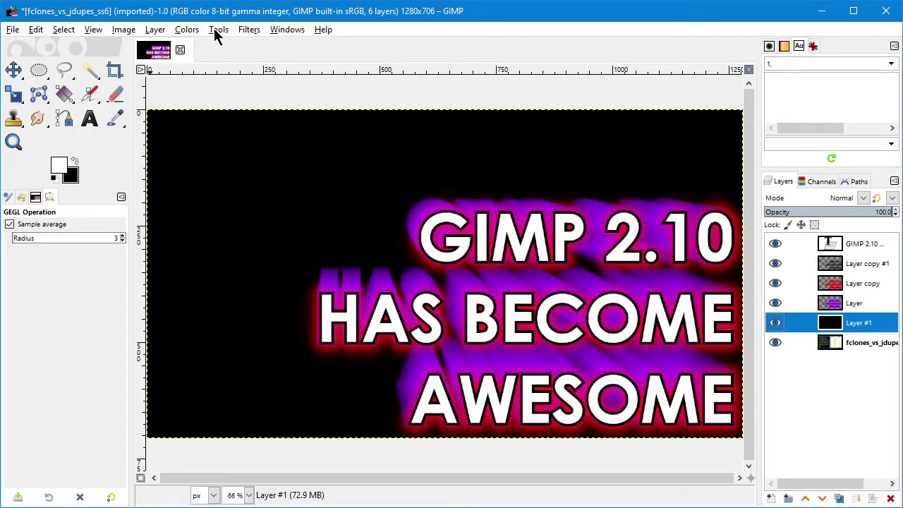
Step: Add a layer mask to Layer #1
{"action": "right_click", "coordinate": [834, 323]}
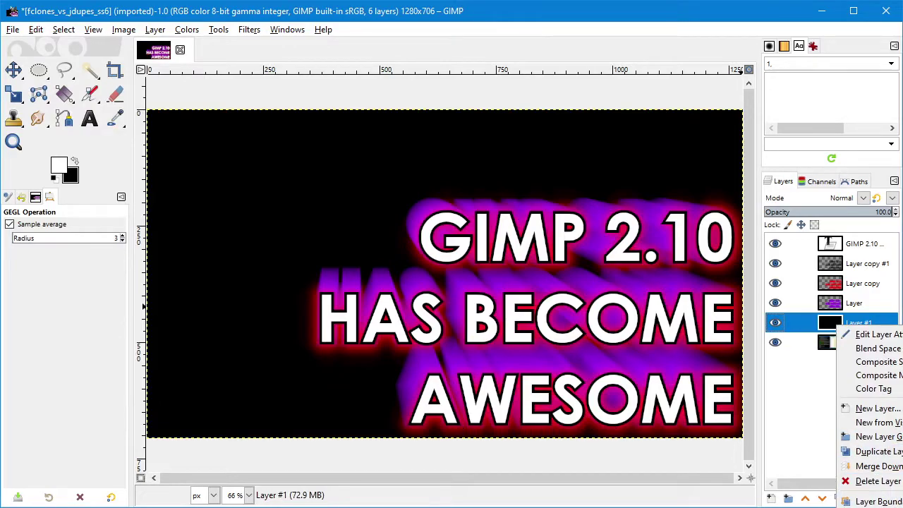
{"action": "left_click", "coordinate": [864, 493]}
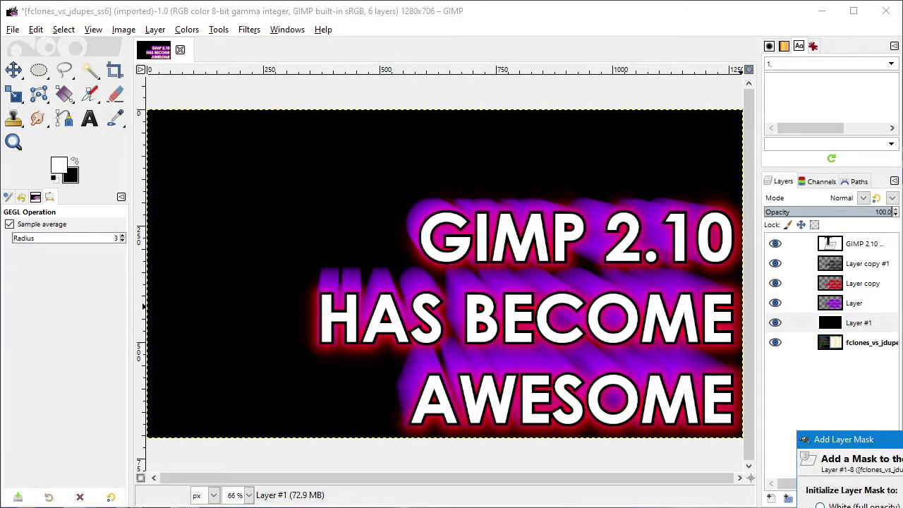
{"action": "key", "text": "Return"}
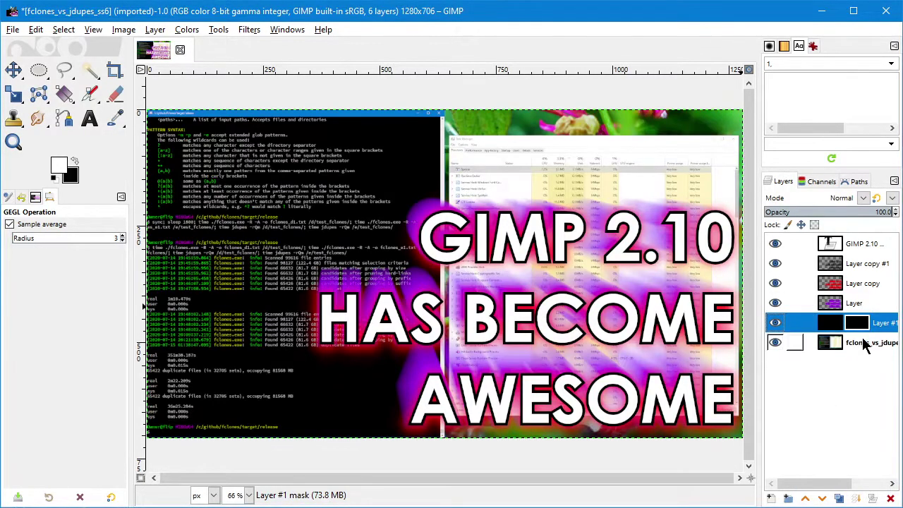
Step: Pick the Gradient tool with Radial shape and draw a test gradient on Layer #1's mask
{"action": "left_click", "coordinate": [65, 94]}
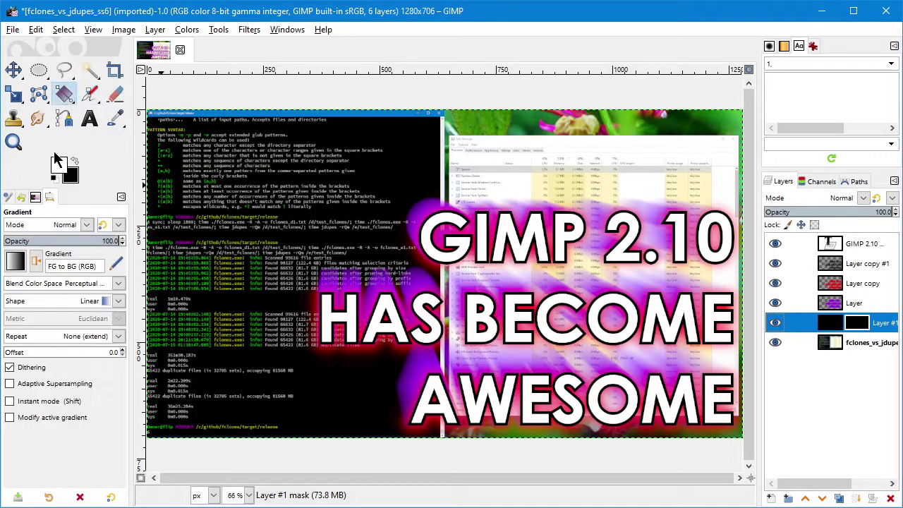
{"action": "left_click", "coordinate": [72, 304]}
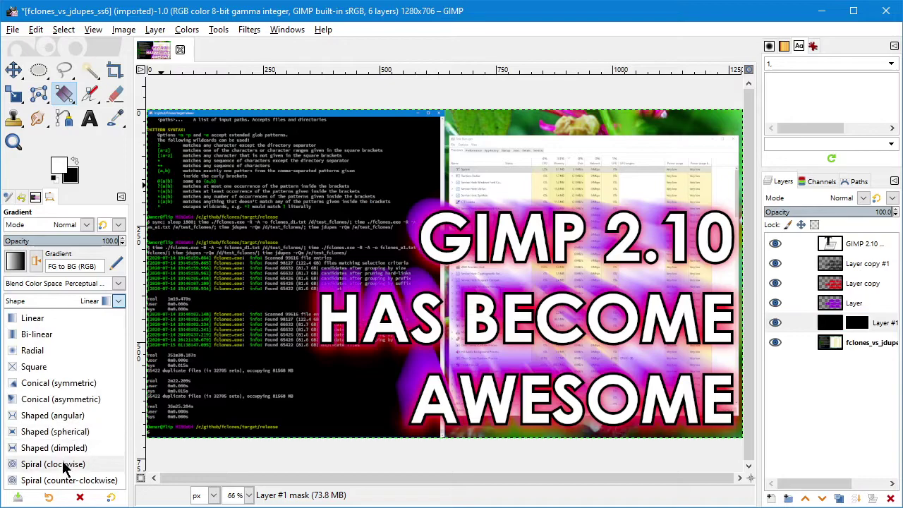
{"action": "left_click", "coordinate": [34, 350]}
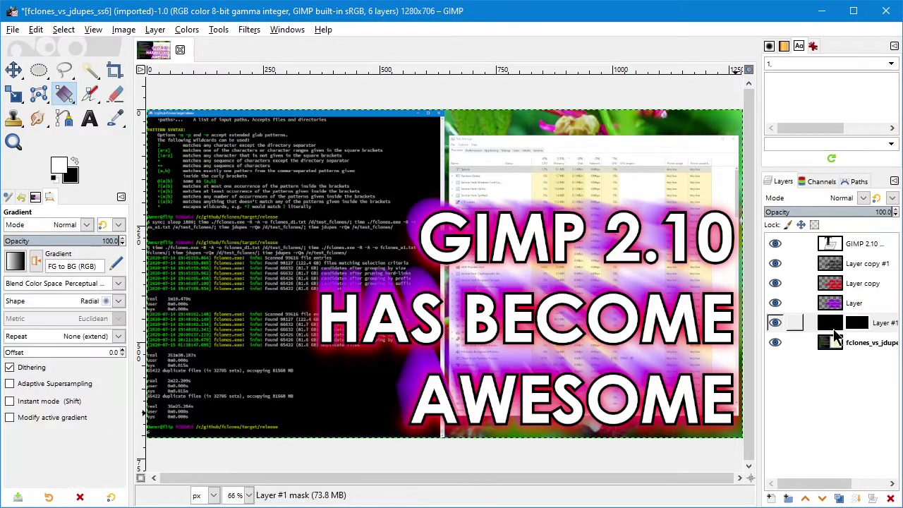
{"action": "left_click_drag", "start_coordinate": [704, 420], "coordinate": [665, 373]}
{"action": "left_click_drag", "start_coordinate": [620, 346], "coordinate": [560, 301]}
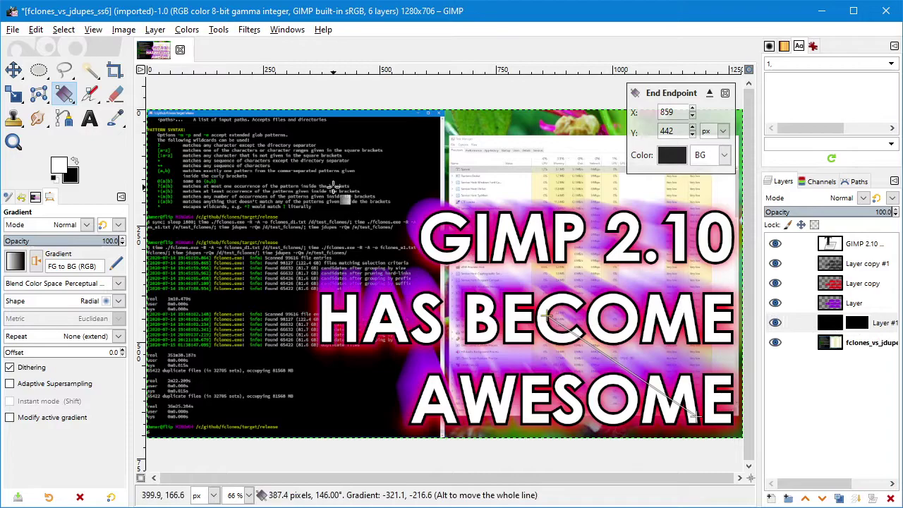
{"action": "key", "text": "Return"}
Step: Try several more radial gradients on the mask, ending with one from the bottom-right corner
{"action": "left_click_drag", "start_coordinate": [272, 169], "coordinate": [550, 342]}
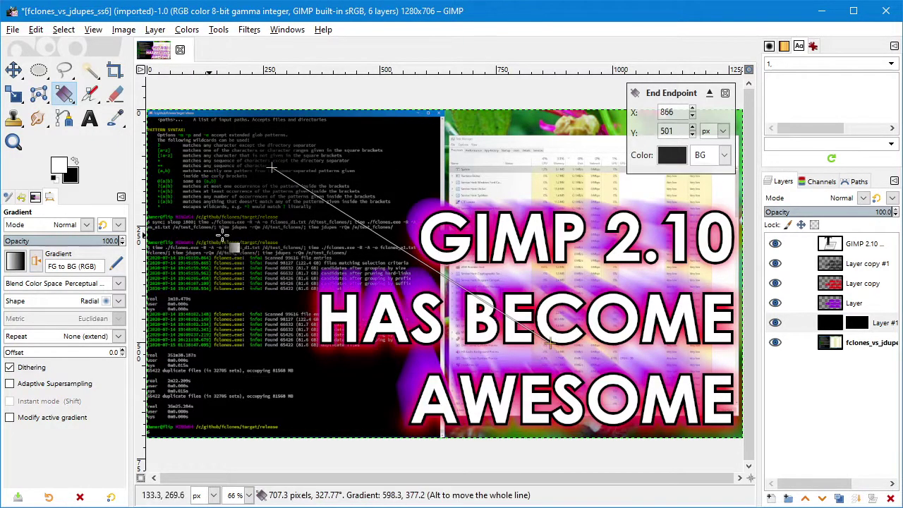
{"action": "key", "text": "Return"}
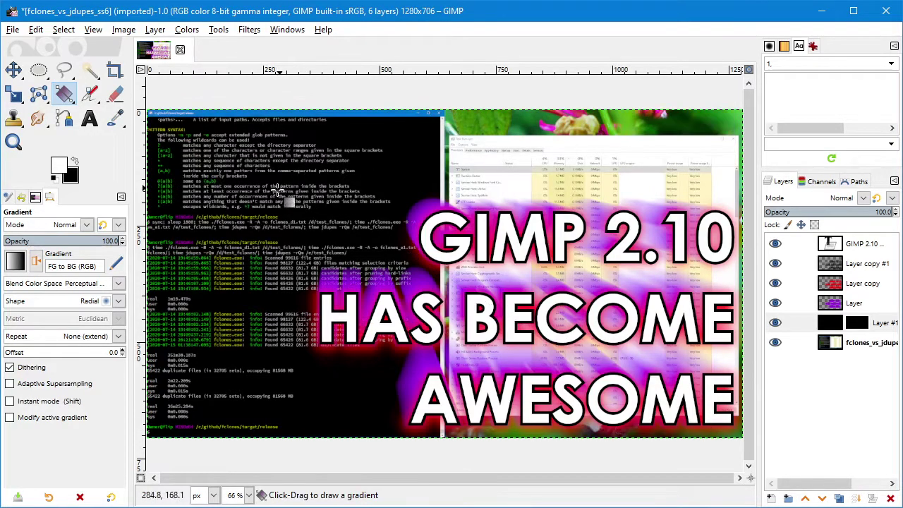
{"action": "left_click_drag", "start_coordinate": [299, 201], "coordinate": [343, 244]}
{"action": "key", "text": "Return"}
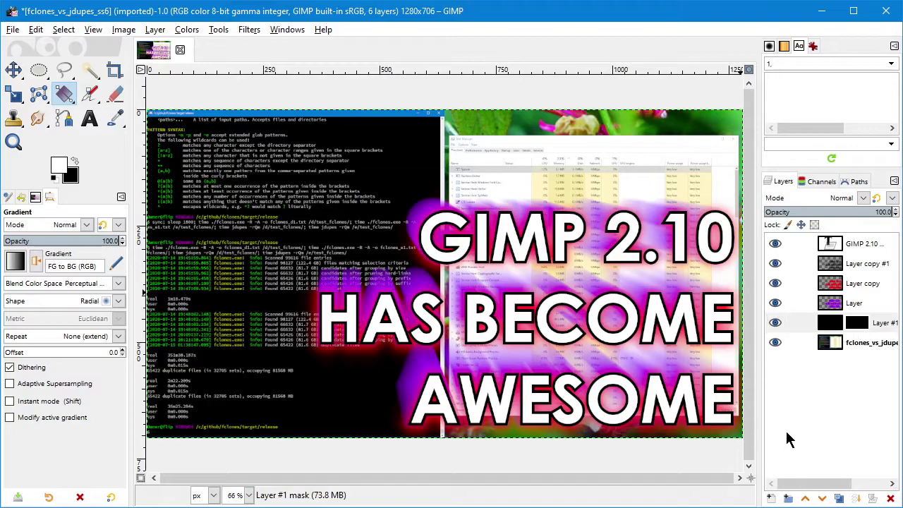
{"action": "left_click_drag", "start_coordinate": [732, 425], "coordinate": [731, 430]}
{"action": "left_click_drag", "start_coordinate": [534, 331], "coordinate": [385, 229]}
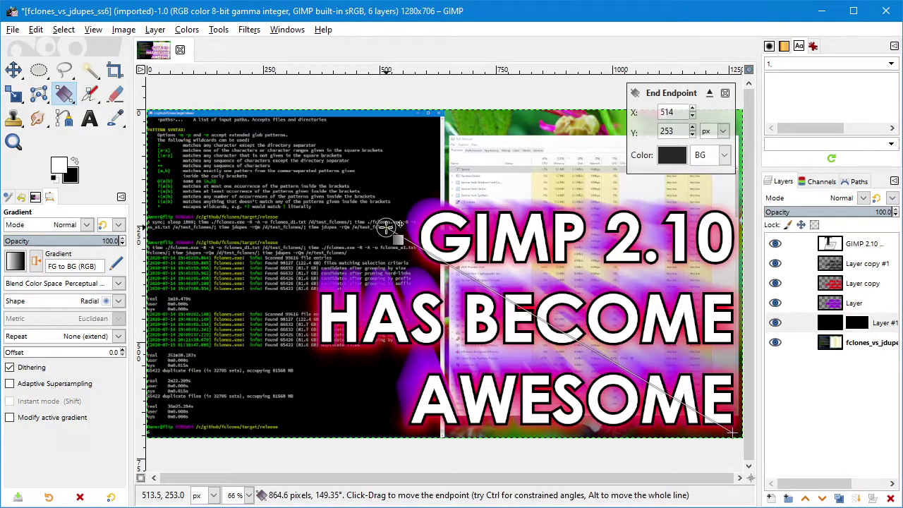
{"action": "key", "text": "Return"}
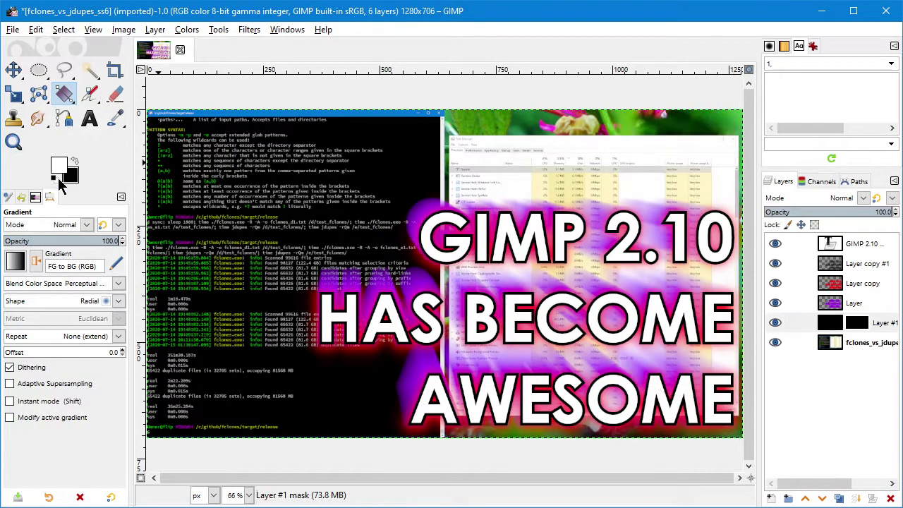
Step: Swap to black foreground and white background, cancelling the unwanted diagonal gradient
{"action": "left_click", "coordinate": [75, 162]}
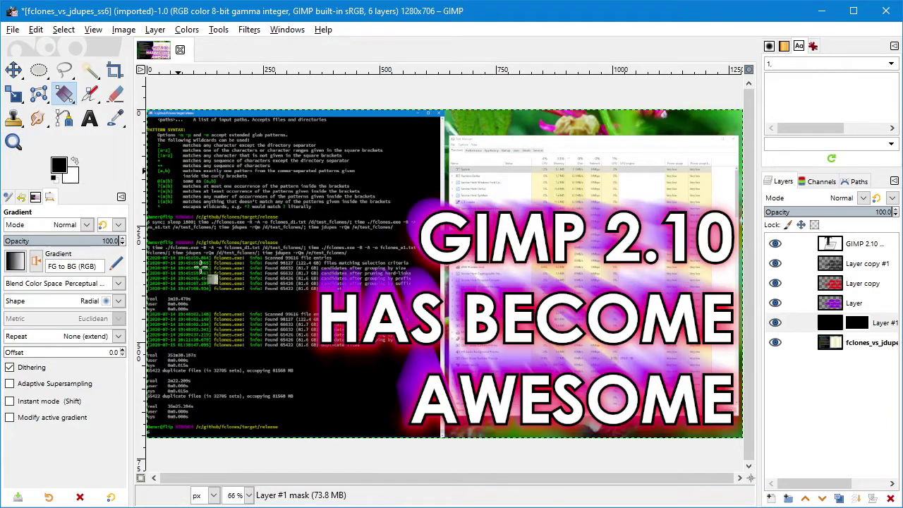
{"action": "left_click_drag", "start_coordinate": [673, 425], "coordinate": [317, 147]}
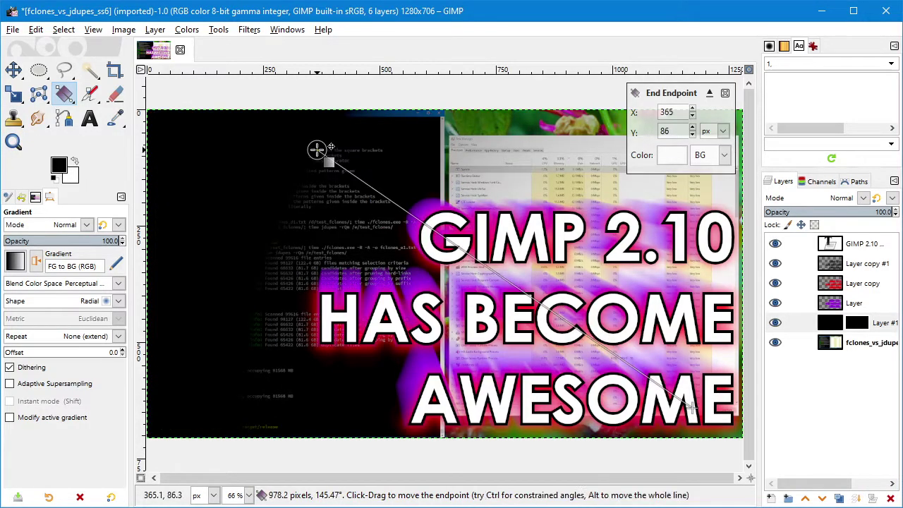
{"action": "key", "text": "Escape"}
Step: Switch the gradient to Linear and drag it from the upper left past the bottom-right corner
{"action": "left_click", "coordinate": [38, 299]}
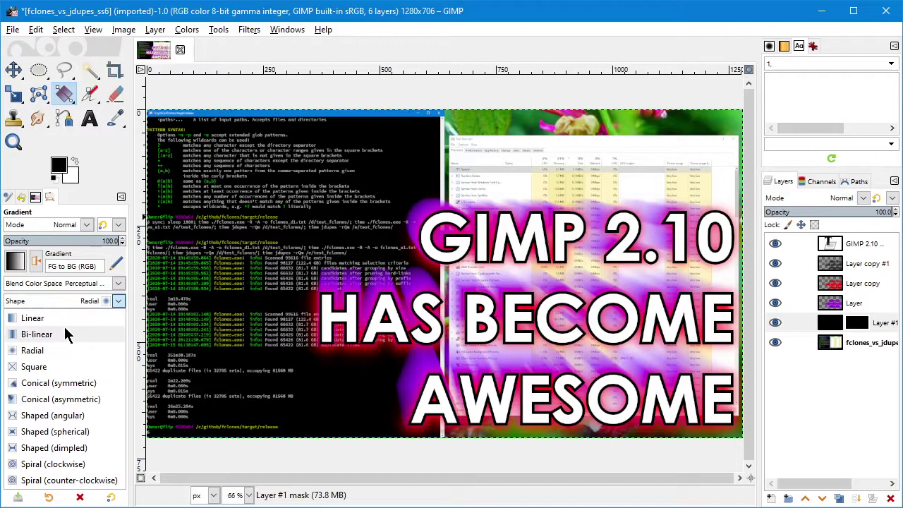
{"action": "left_click", "coordinate": [28, 313]}
{"action": "left_click_drag", "start_coordinate": [726, 426], "coordinate": [582, 323]}
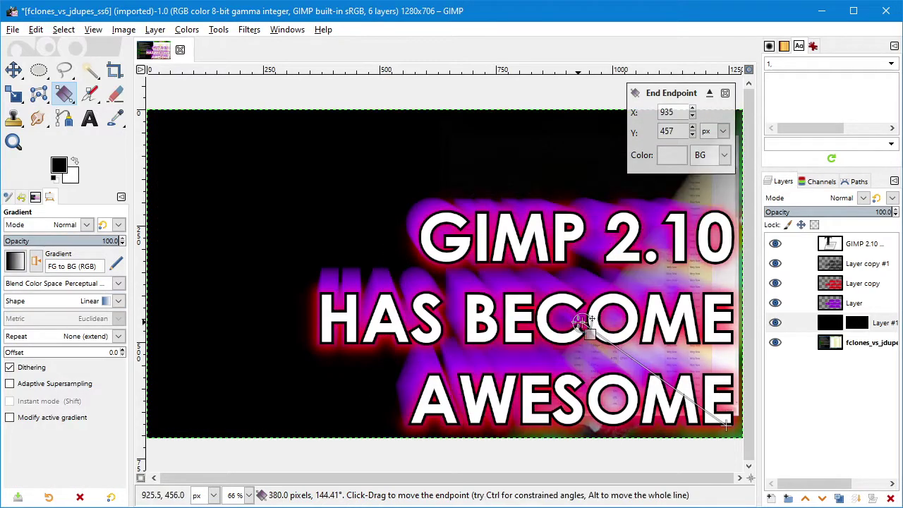
{"action": "key", "text": "Escape"}
{"action": "left_click_drag", "start_coordinate": [731, 429], "coordinate": [718, 329]}
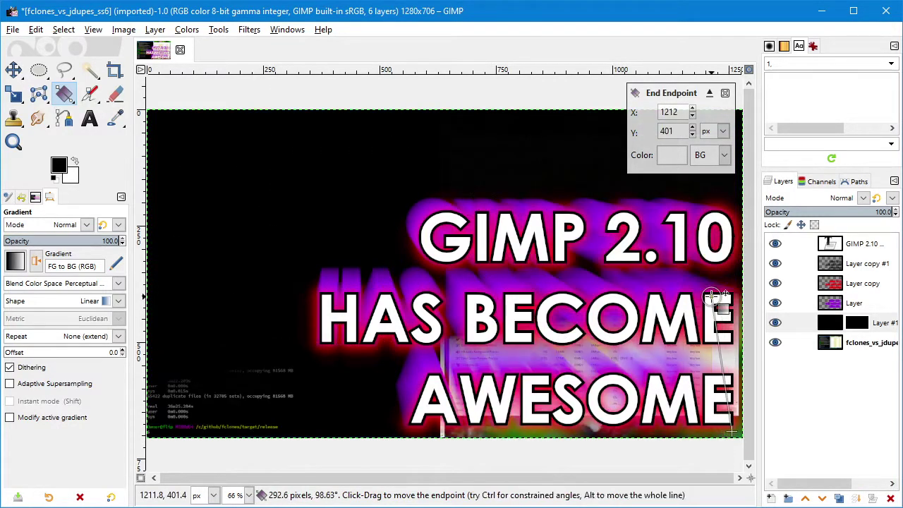
{"action": "key", "text": "ctrl+z"}
{"action": "left_click_drag", "start_coordinate": [465, 333], "coordinate": [754, 473]}
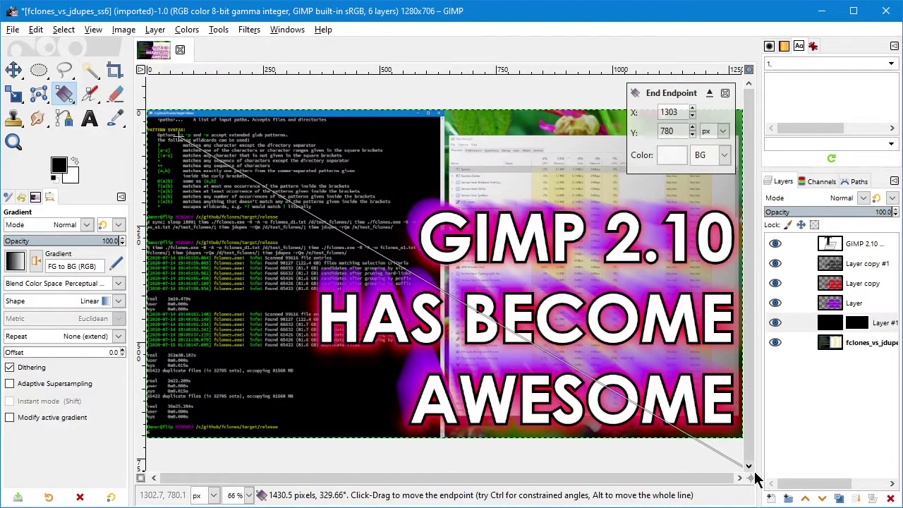
{"action": "left_click", "coordinate": [861, 389]}
Step: Commit the linear gradient into Layer #1's mask by switching to the Move tool
{"action": "left_click", "coordinate": [12, 69]}
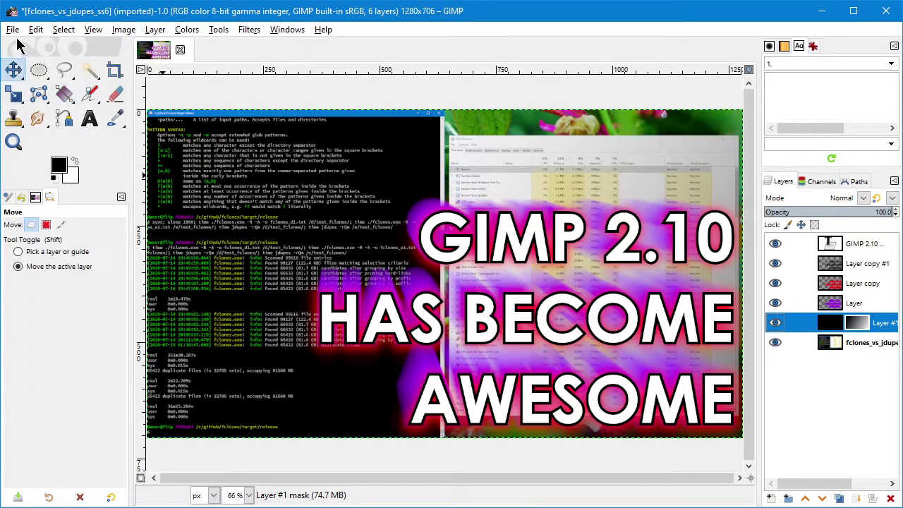
{"action": "left_click", "coordinate": [12, 29]}
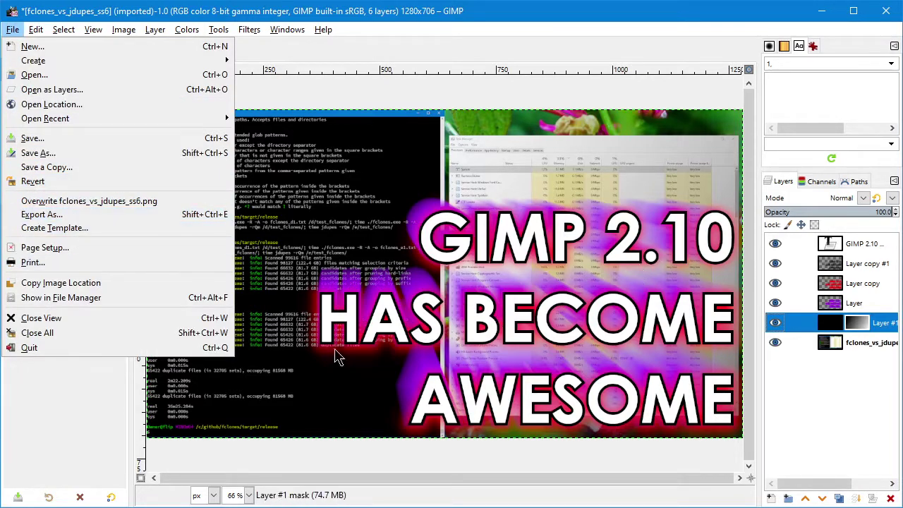
{"action": "left_click", "coordinate": [84, 406]}
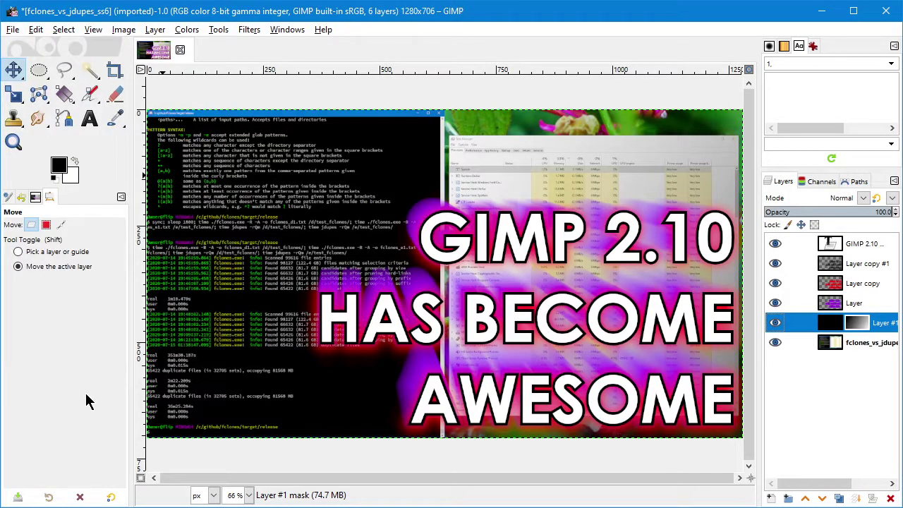